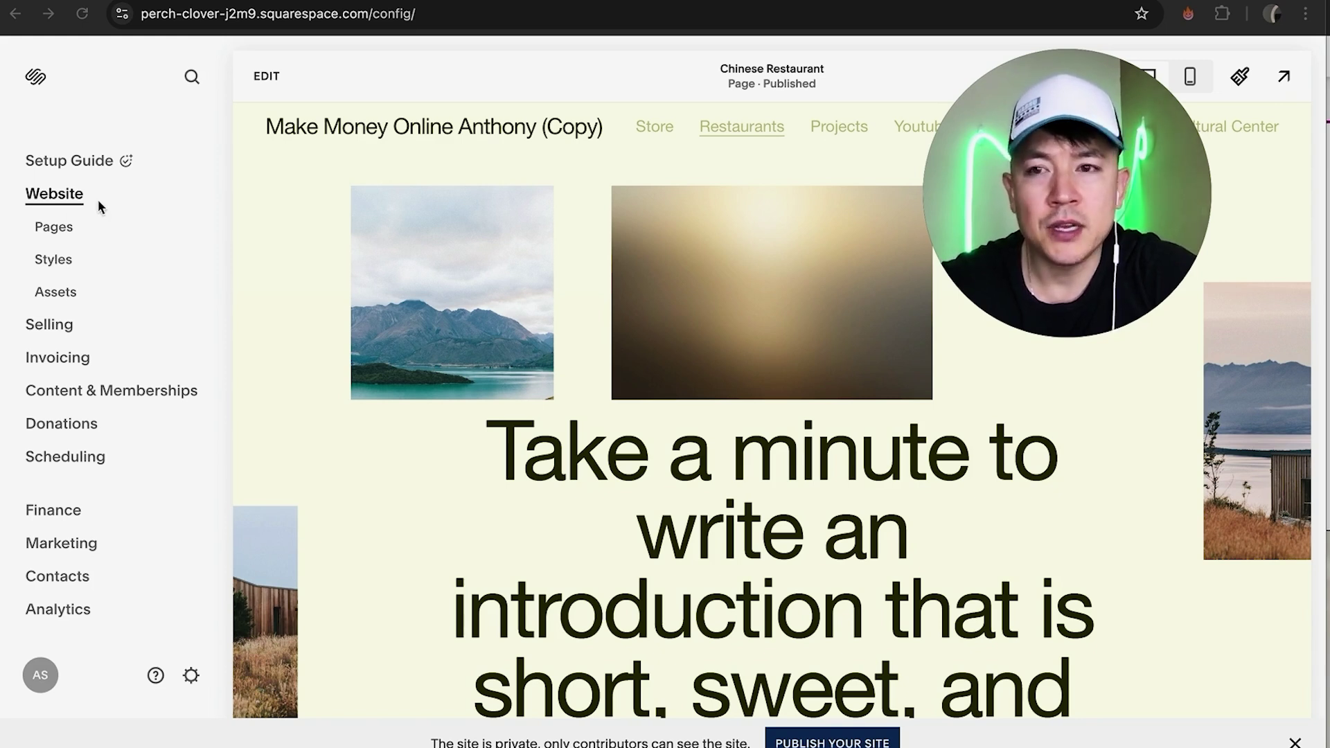
Preview The Cultural Center page from the Website > Pages list
left_click(55, 227)
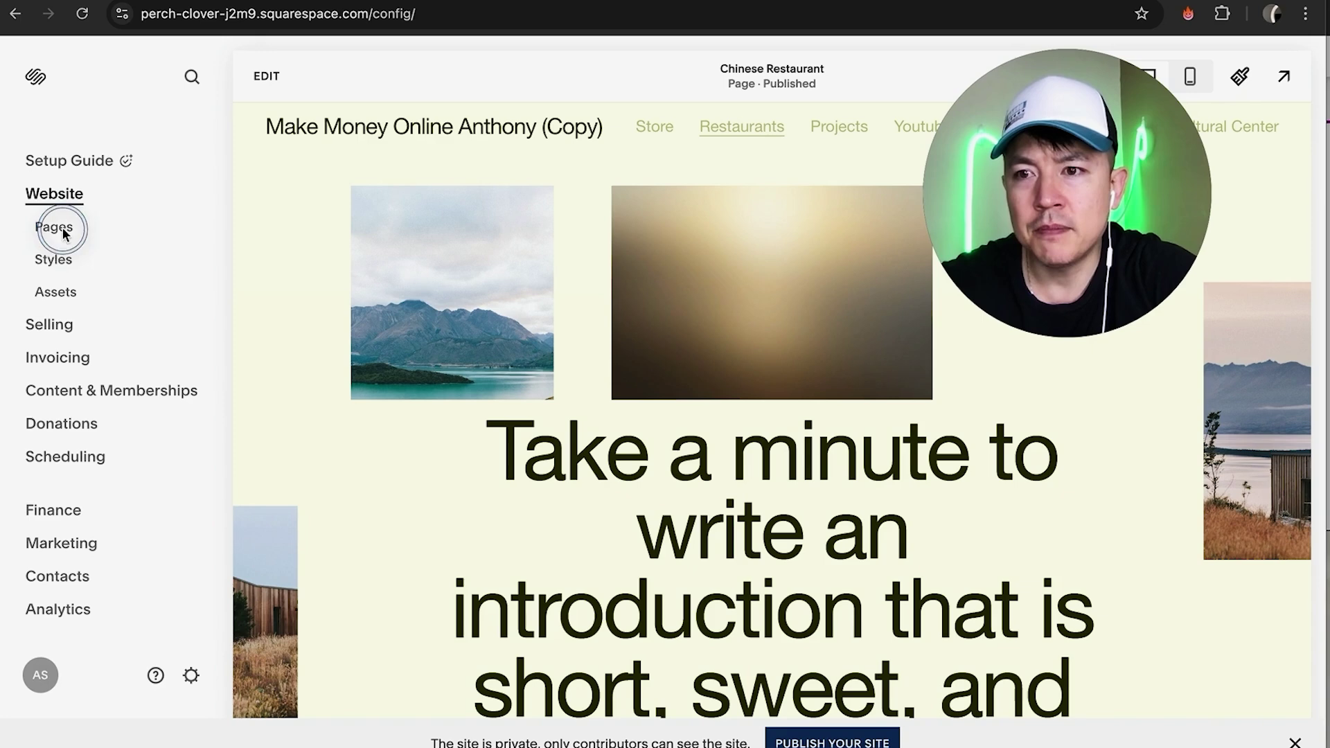
scroll(108, 299, "down", 2)
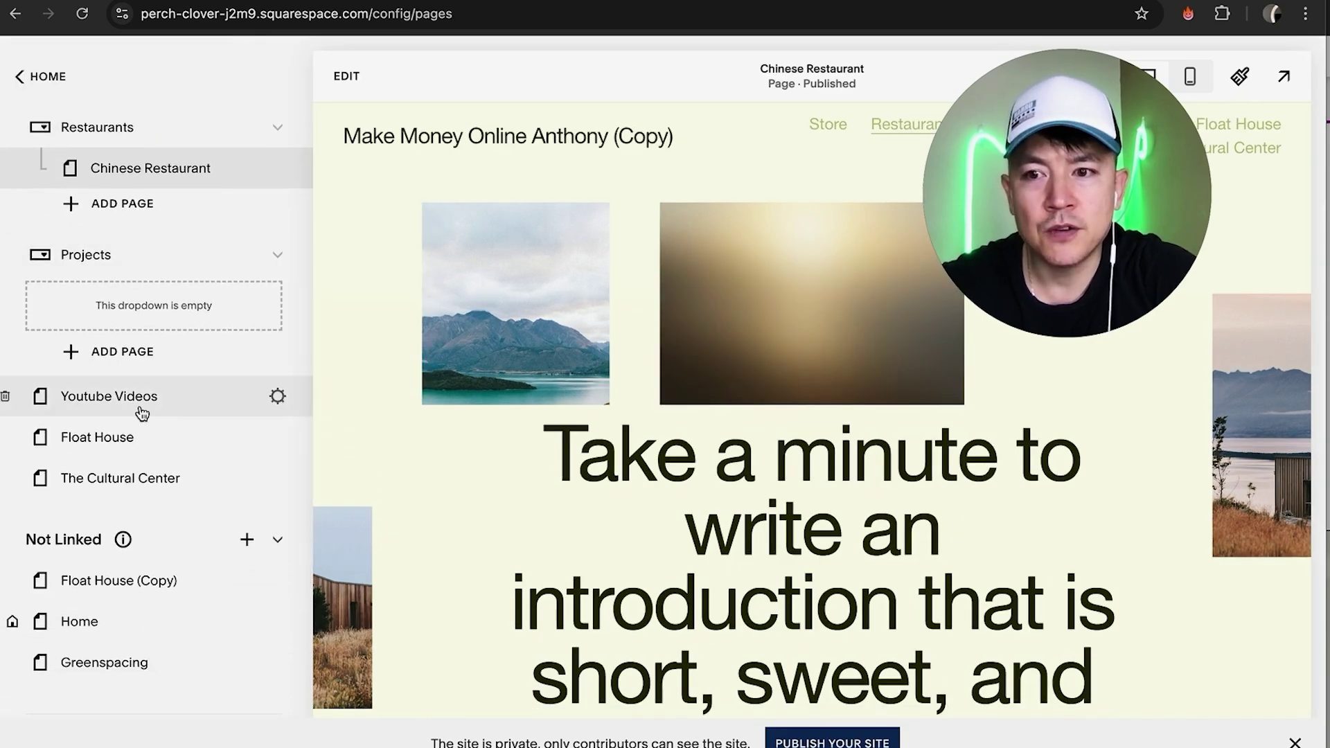
left_click(151, 479)
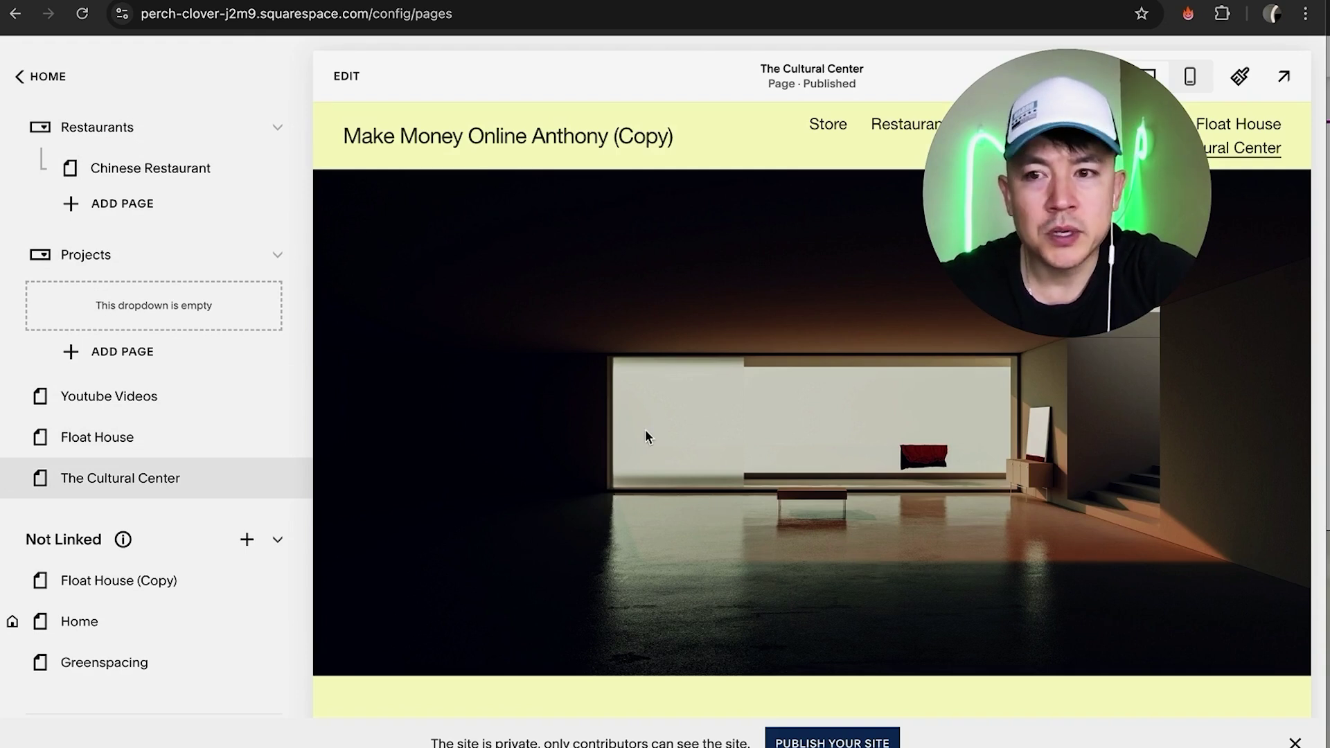
Enter edit mode on The Cultural Center page and browse the block list without adding anything
left_click(352, 78)
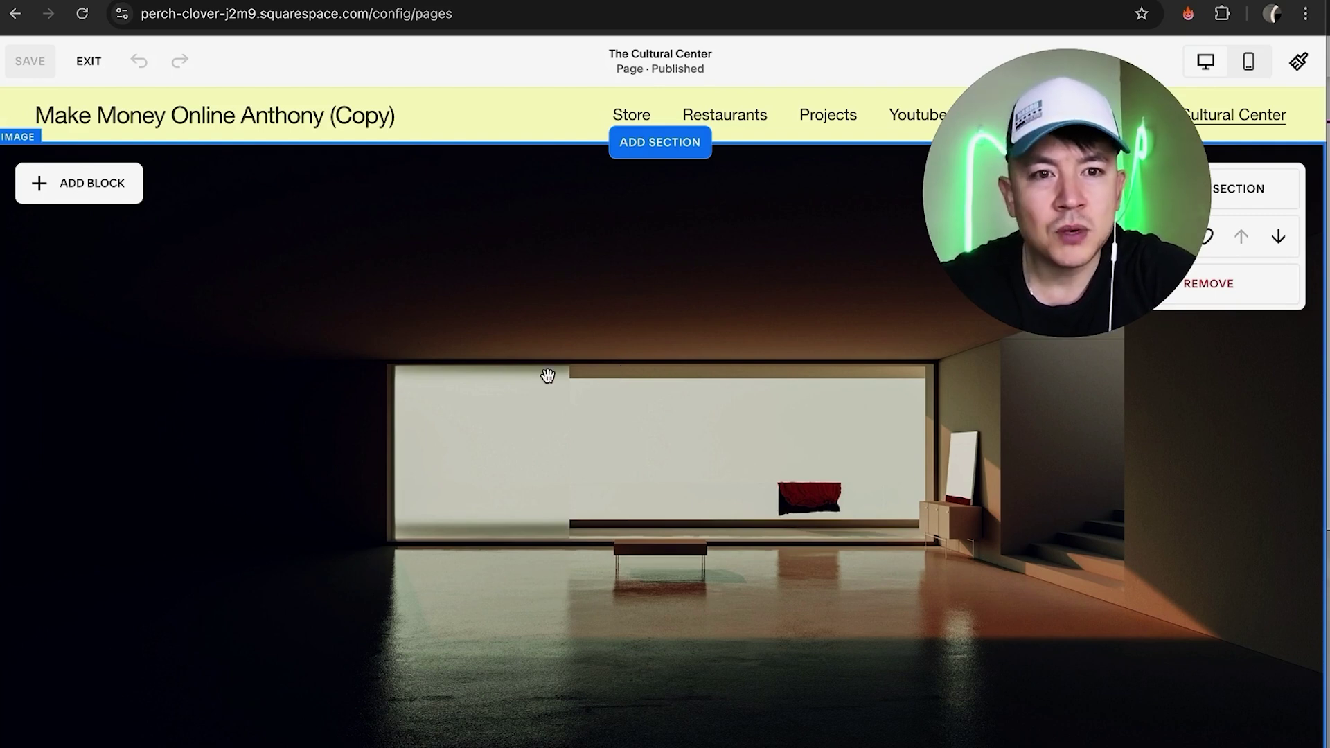
left_click(102, 199)
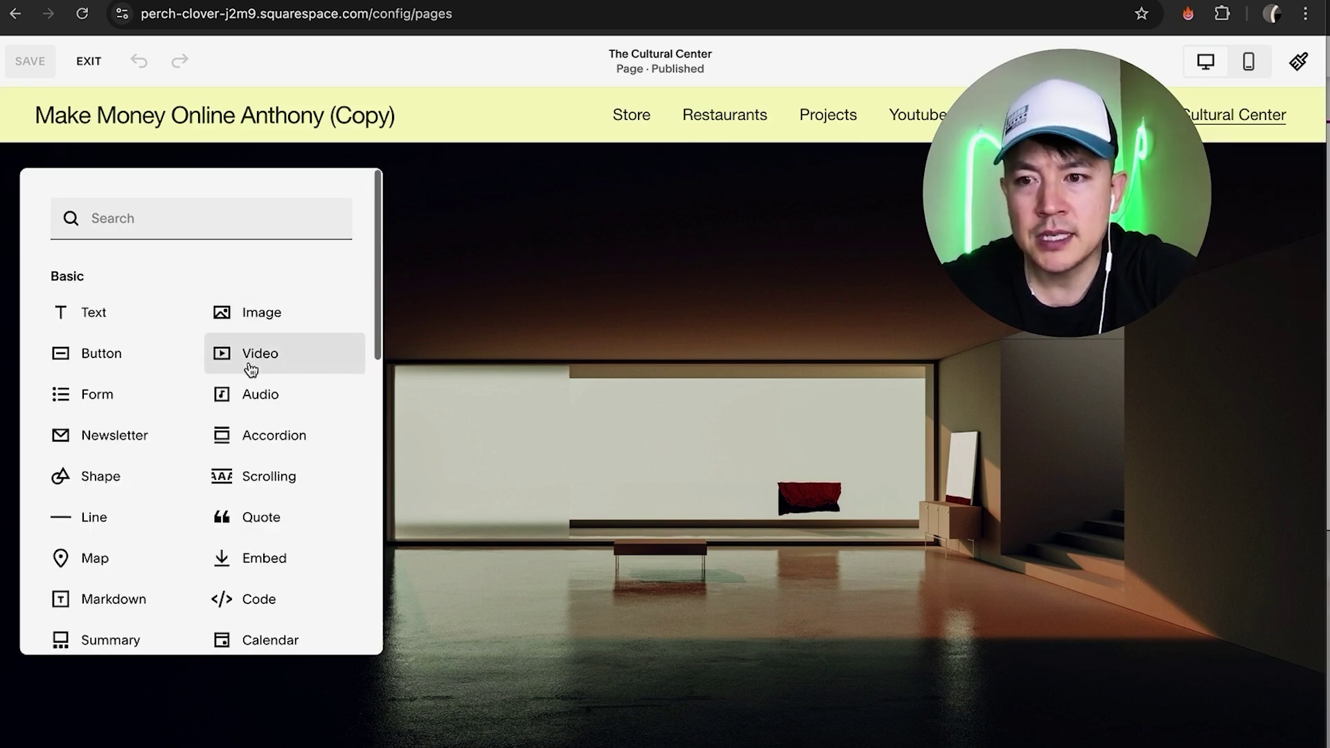
scroll(250, 369, "down", 4)
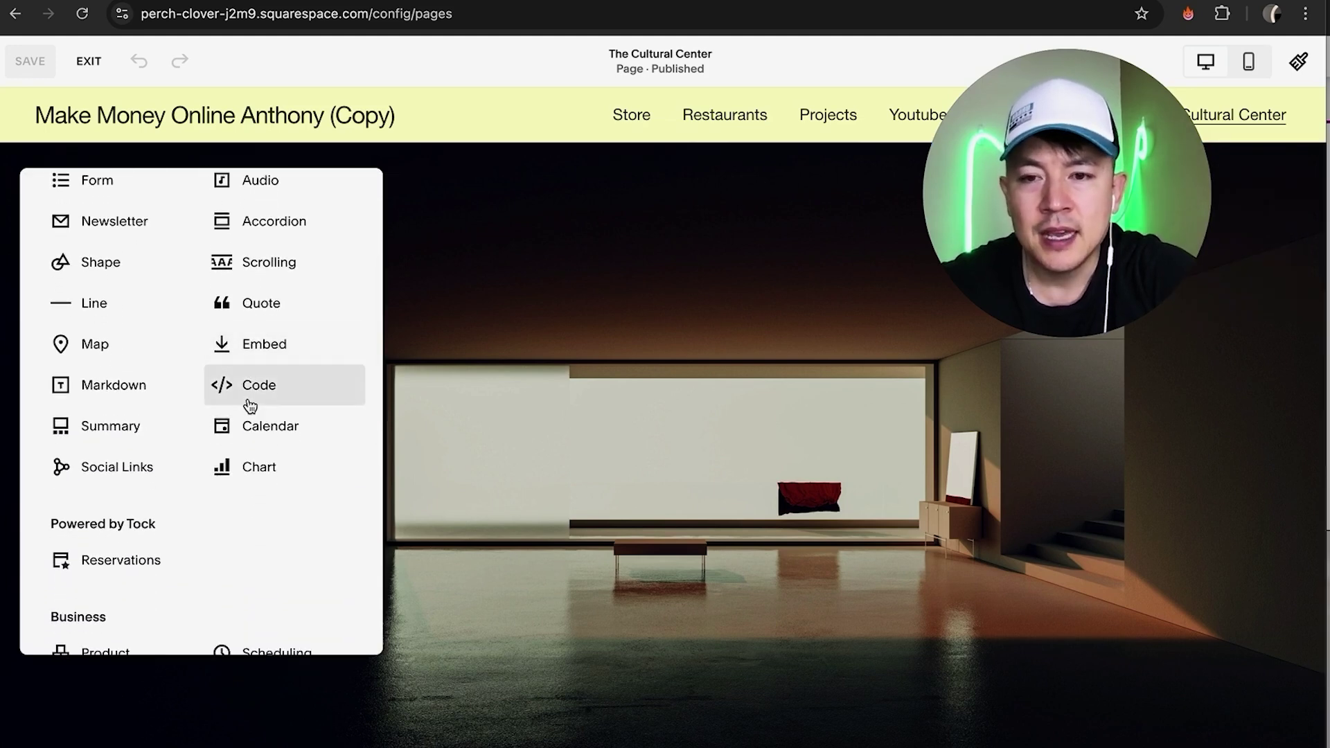
left_click(579, 277)
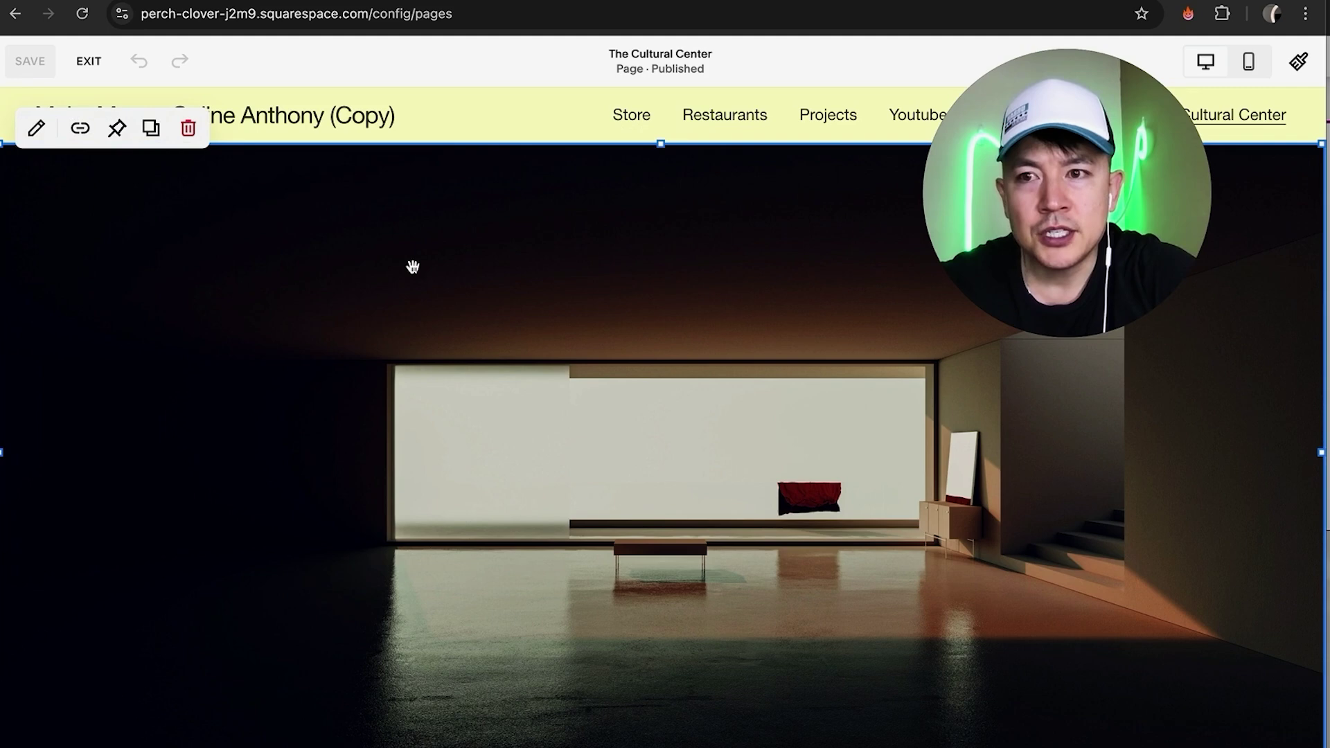
left_click(508, 113)
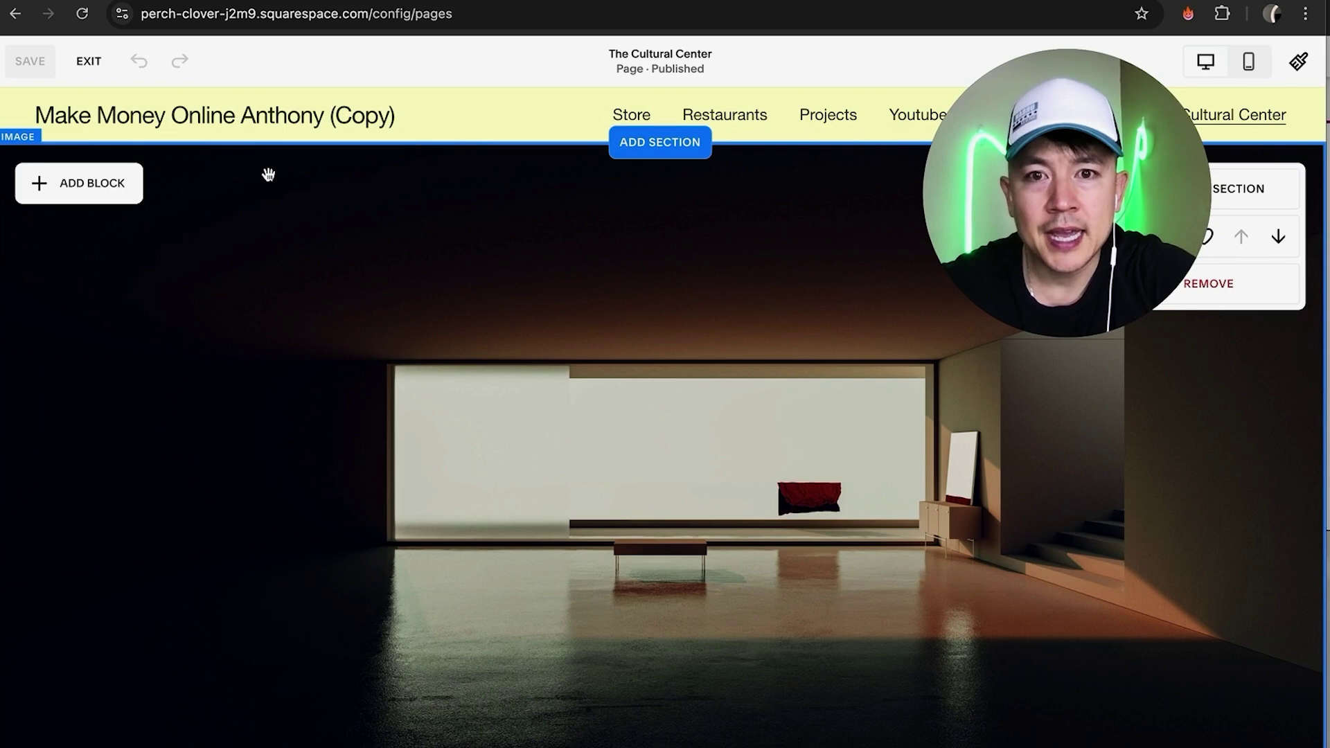
Open and close the block list and site header editor, returning to the hero image section
left_click(114, 183)
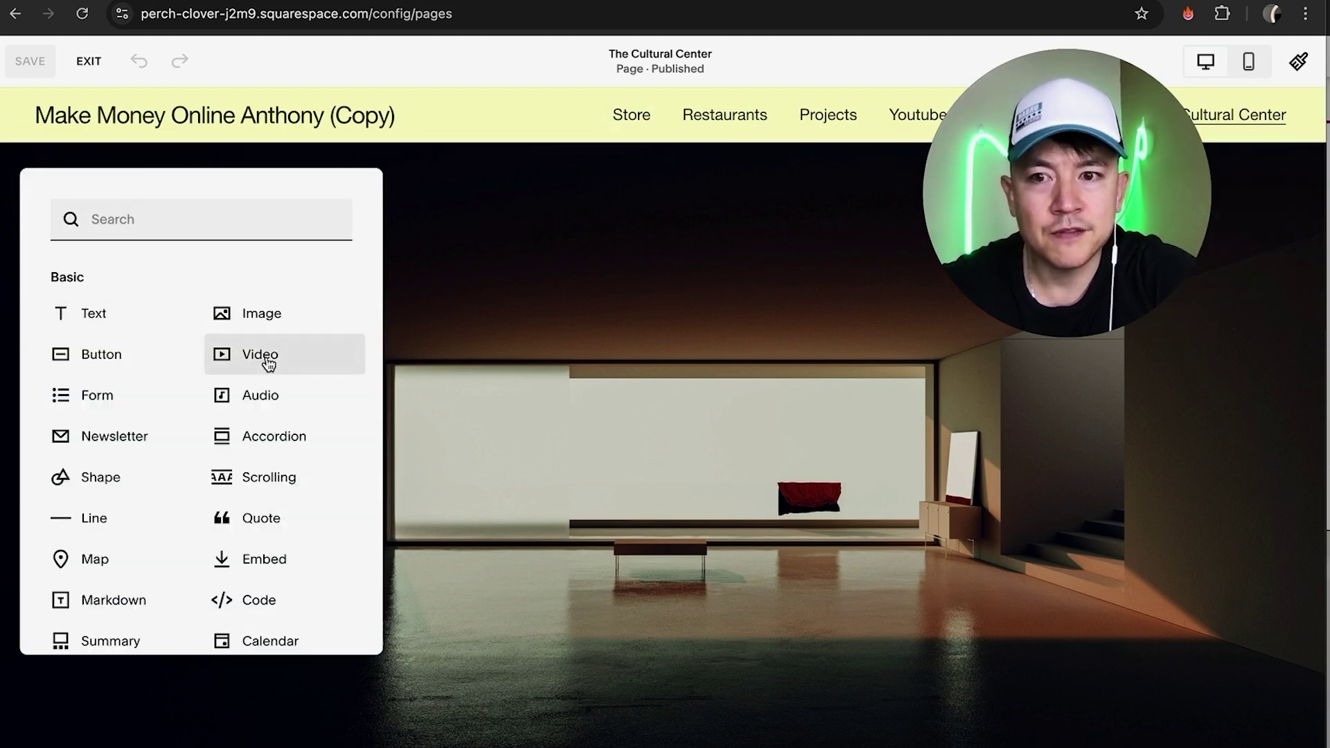
left_click(600, 252)
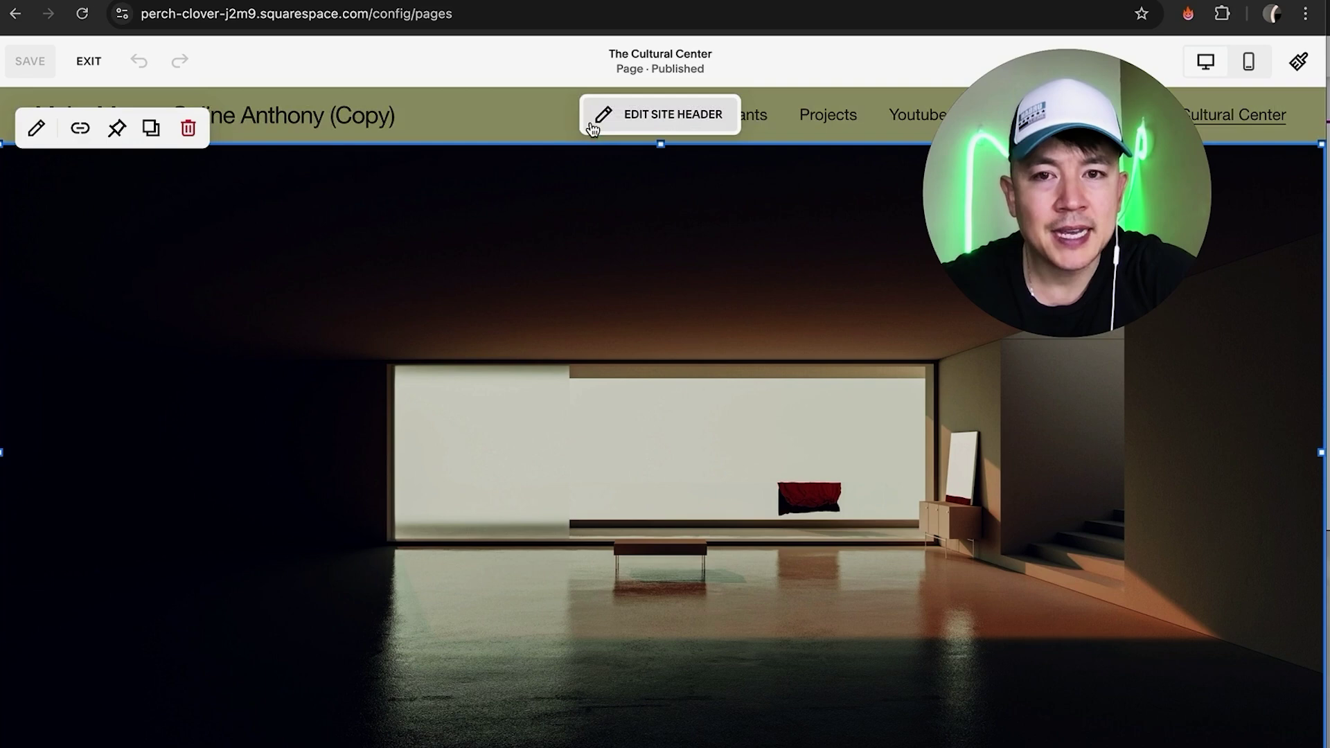
left_click(586, 121)
left_click(434, 213)
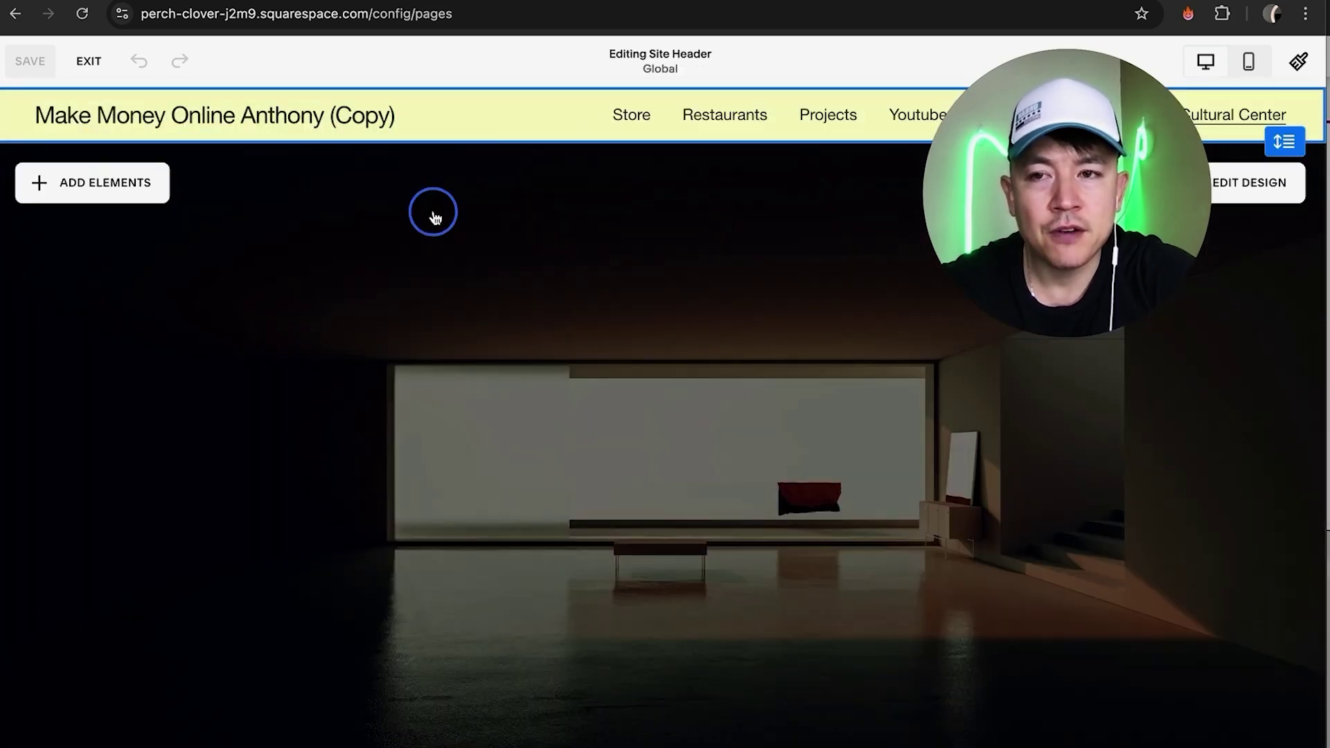
scroll(650, 230, "down", 3)
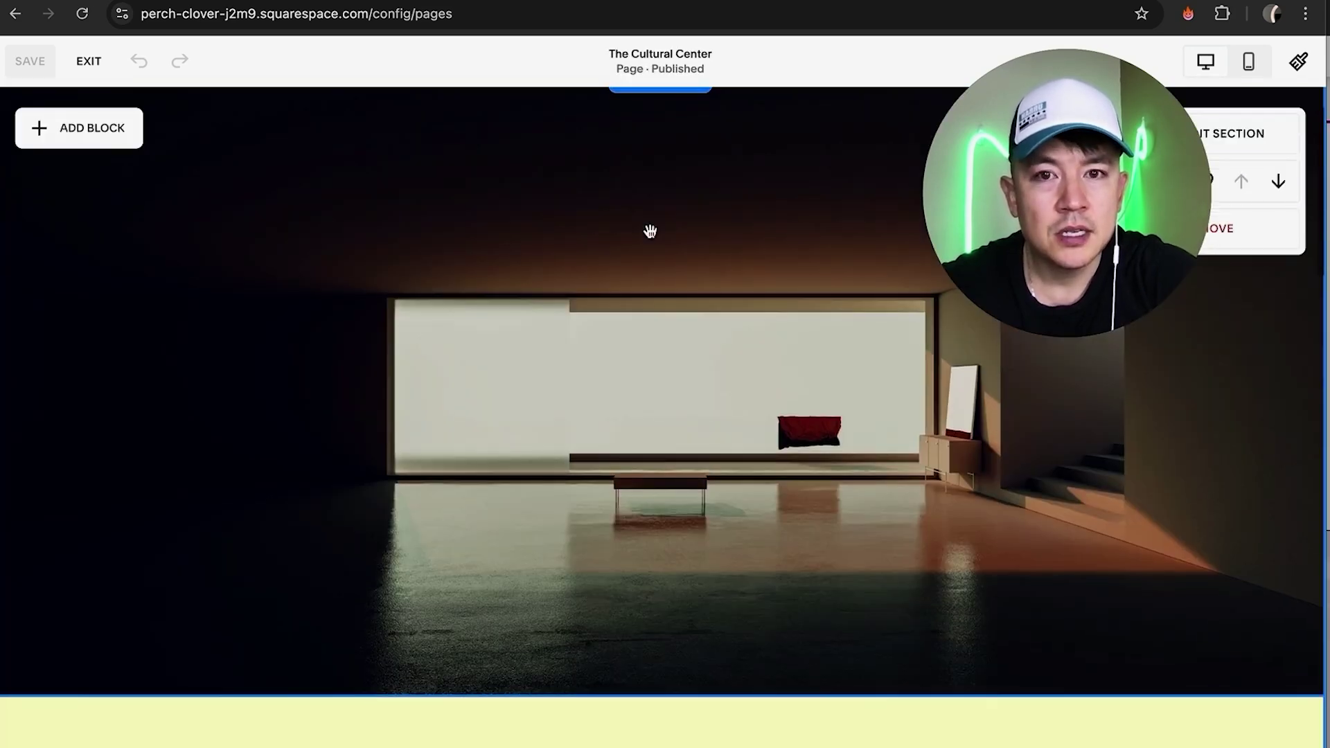
scroll(650, 231, "up", 2)
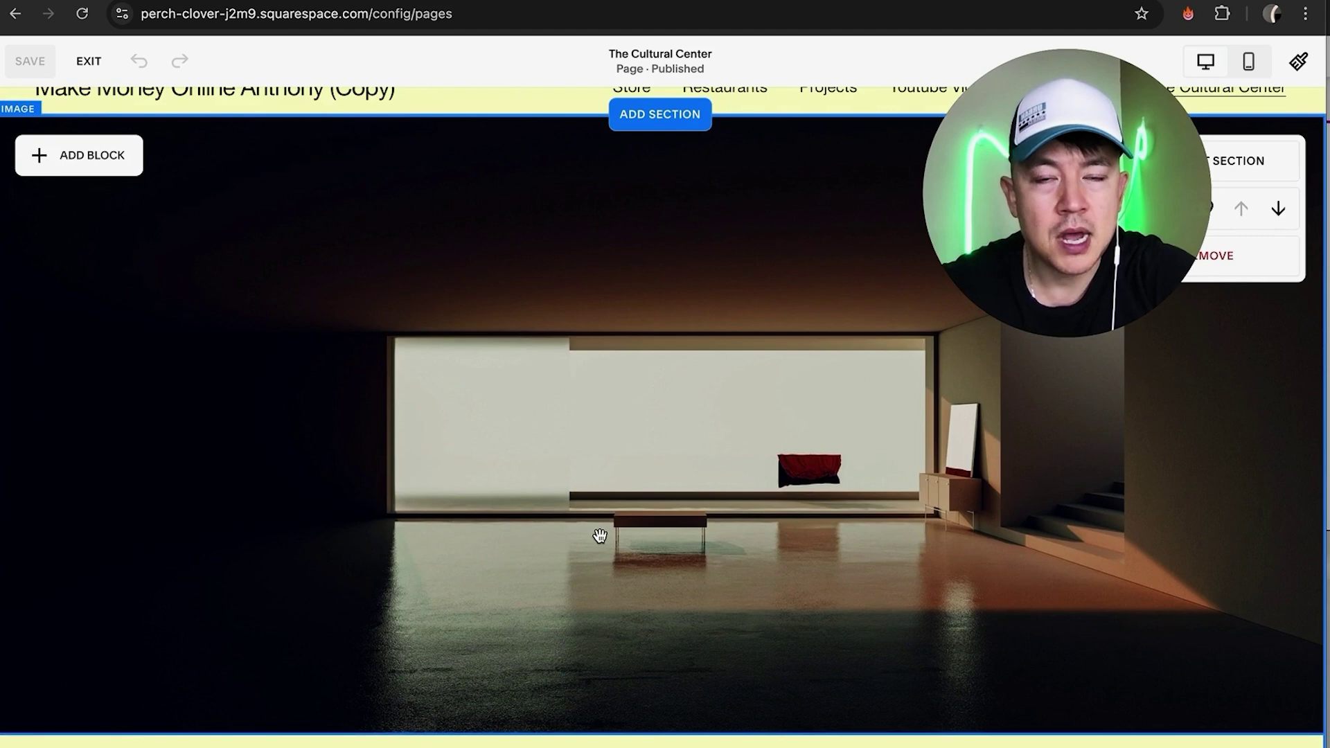
scroll(606, 498, "up", 1)
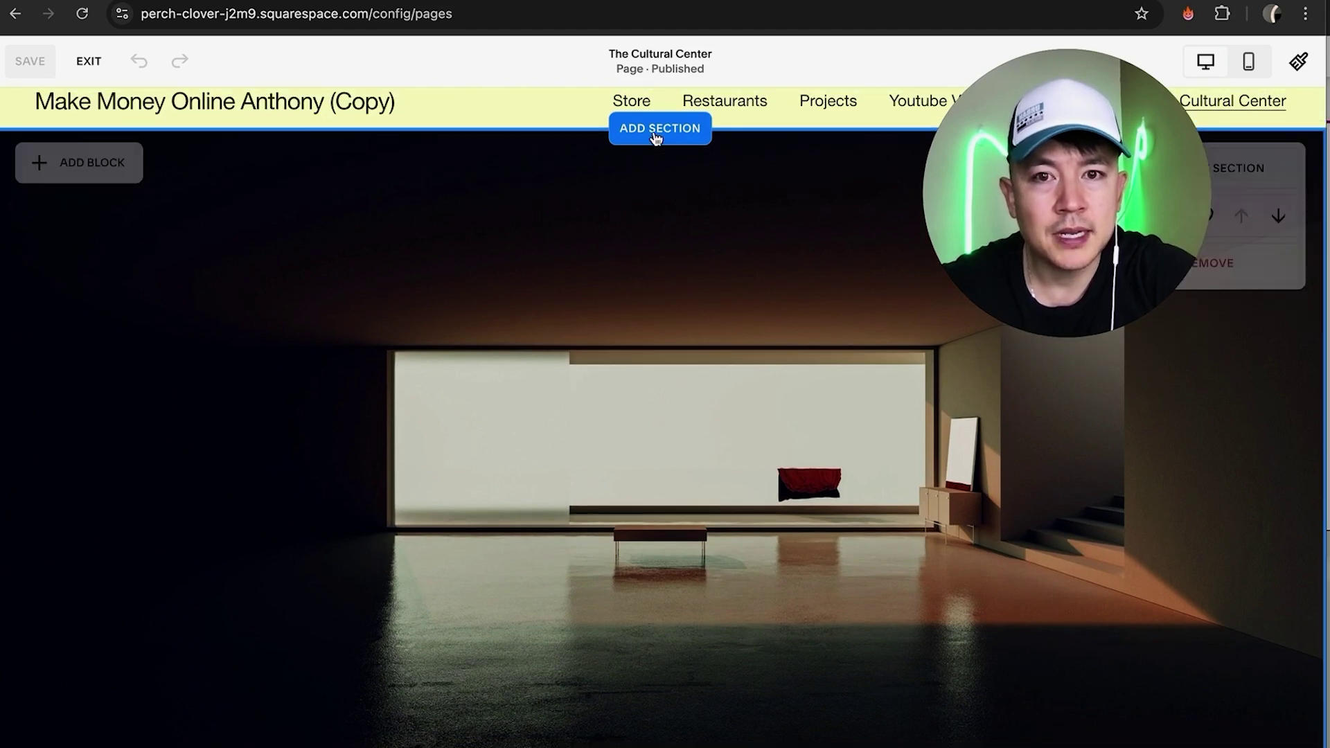
Open the Add Section library and choose the Images category
left_click(651, 131)
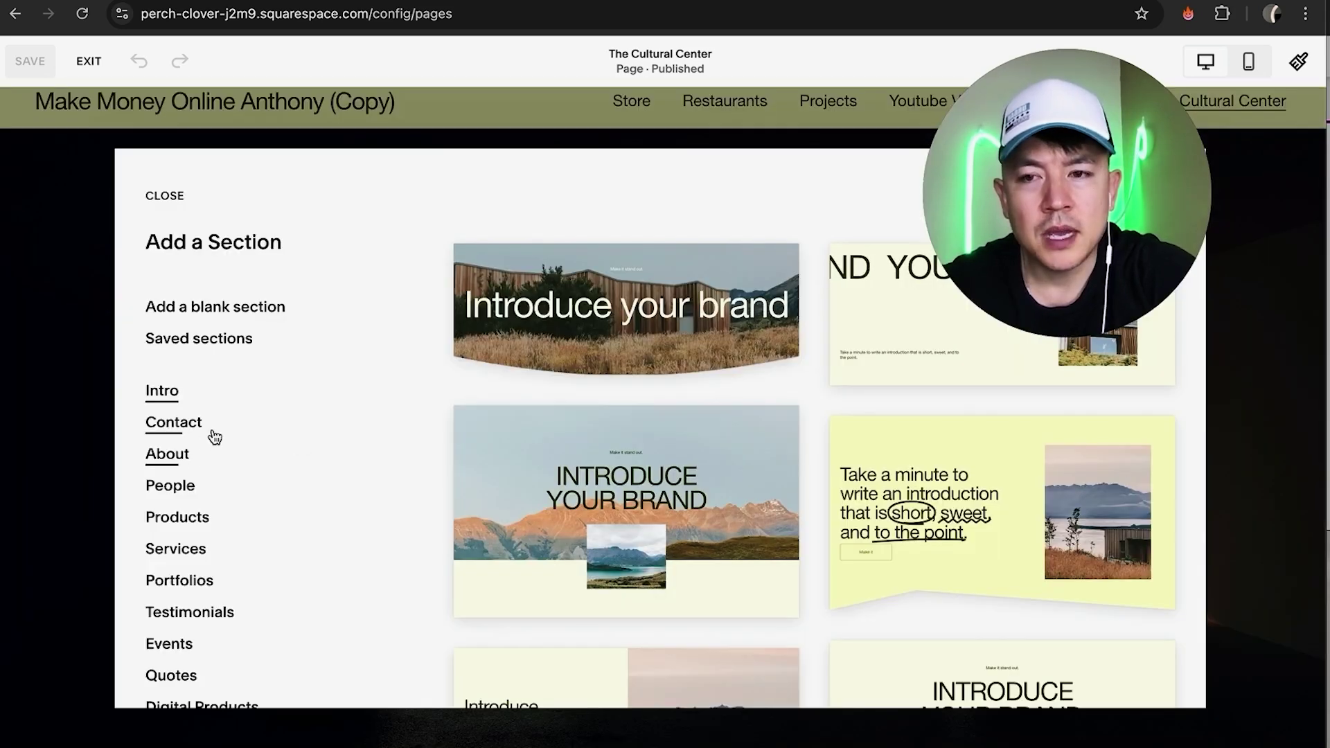
scroll(187, 500, "down", 2)
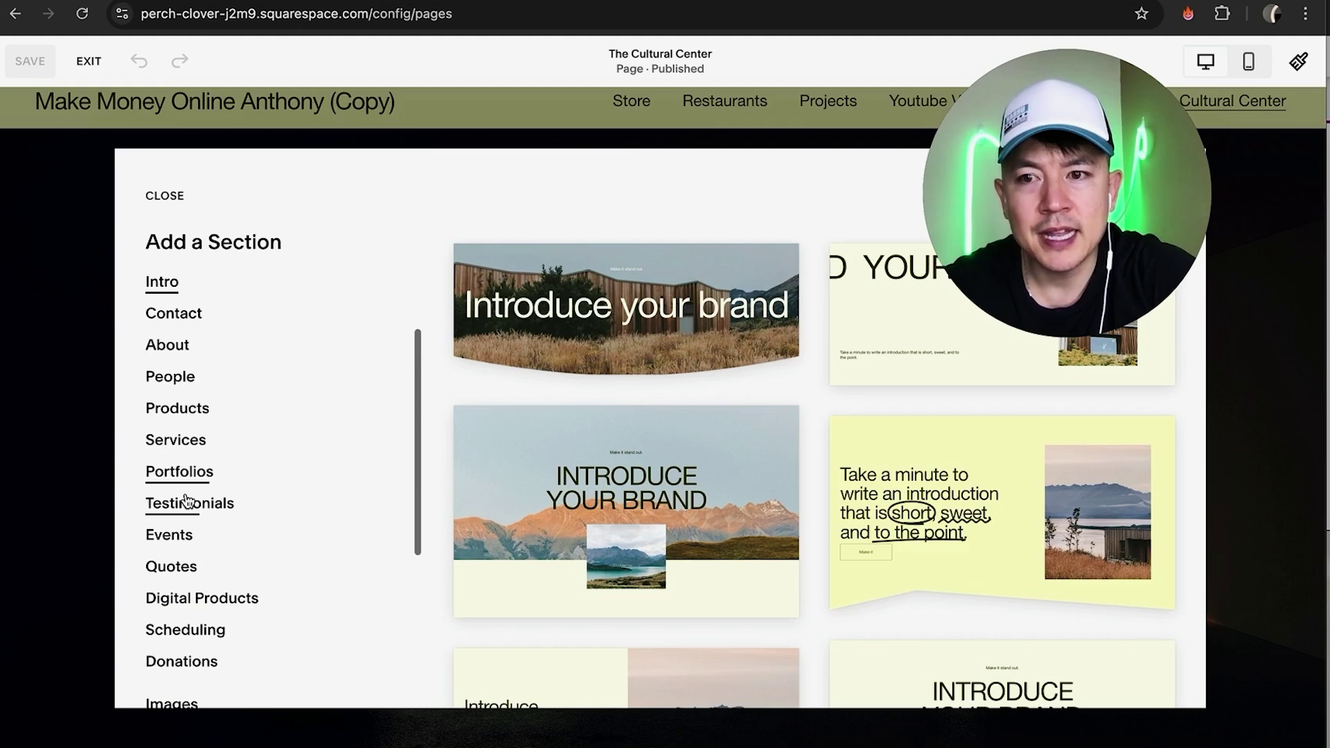
scroll(187, 501, "down", 5)
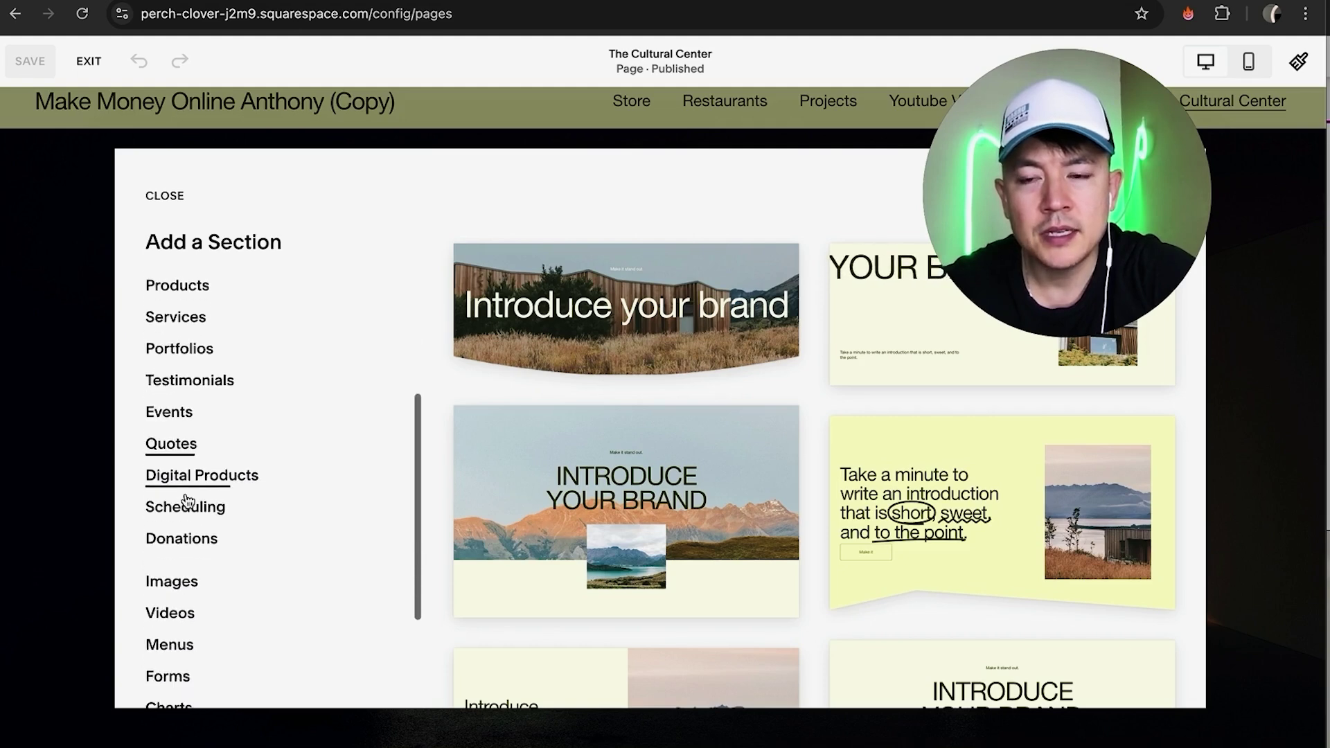
left_click(192, 514)
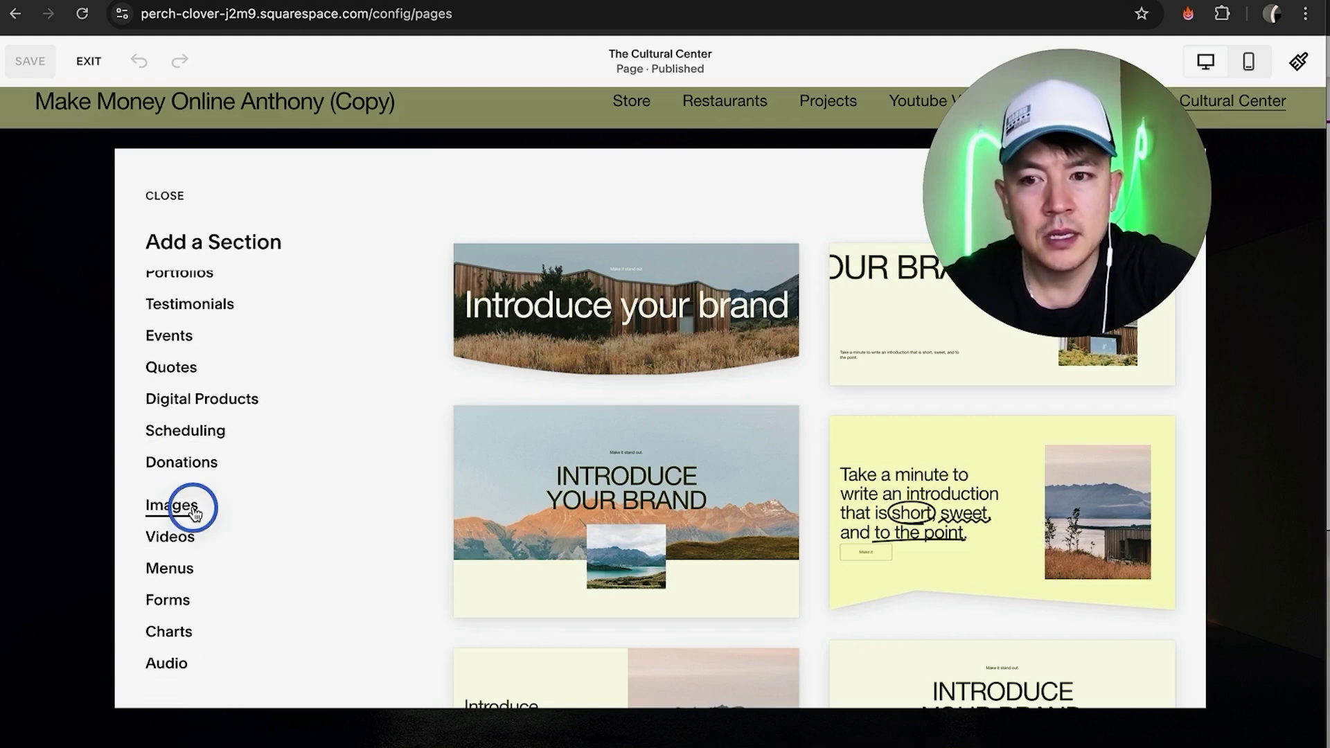
Browse the Images gallery layouts, including grids, collages and slideshows
scroll(868, 501, "down", 5)
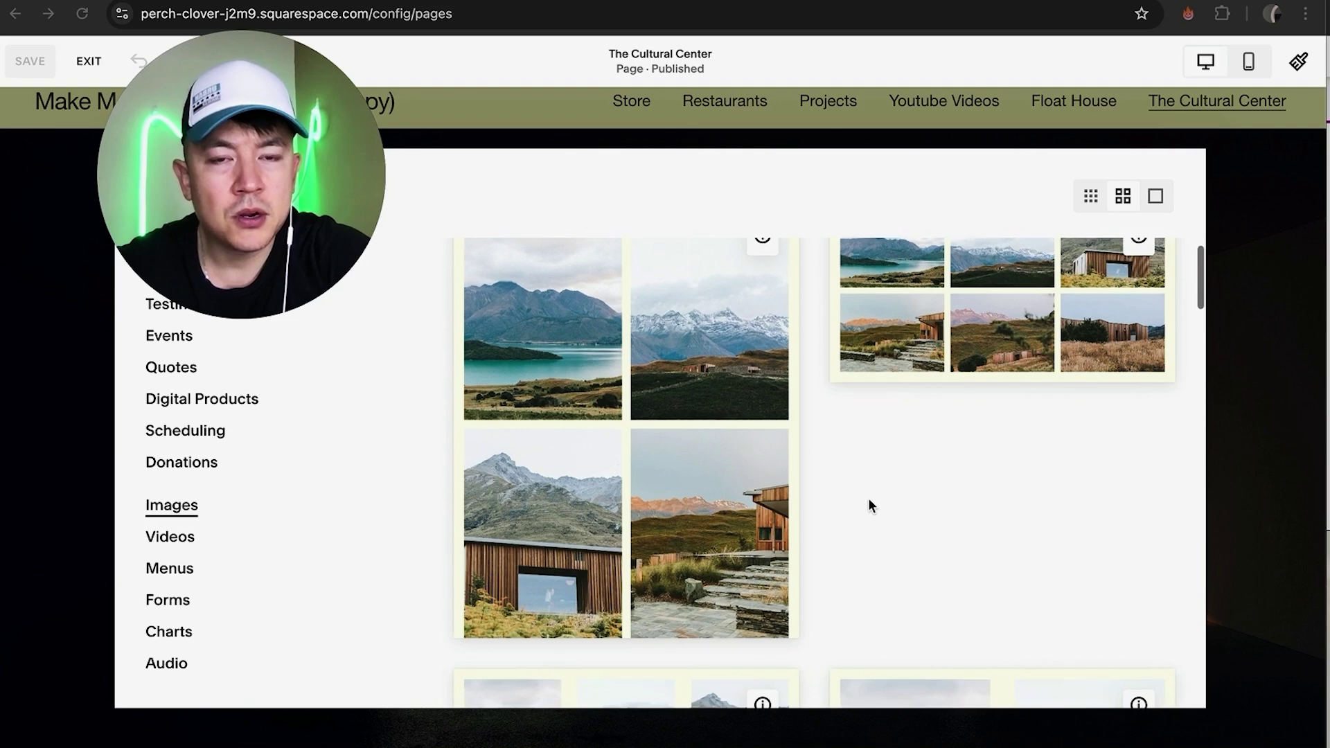
scroll(869, 500, "down", 9)
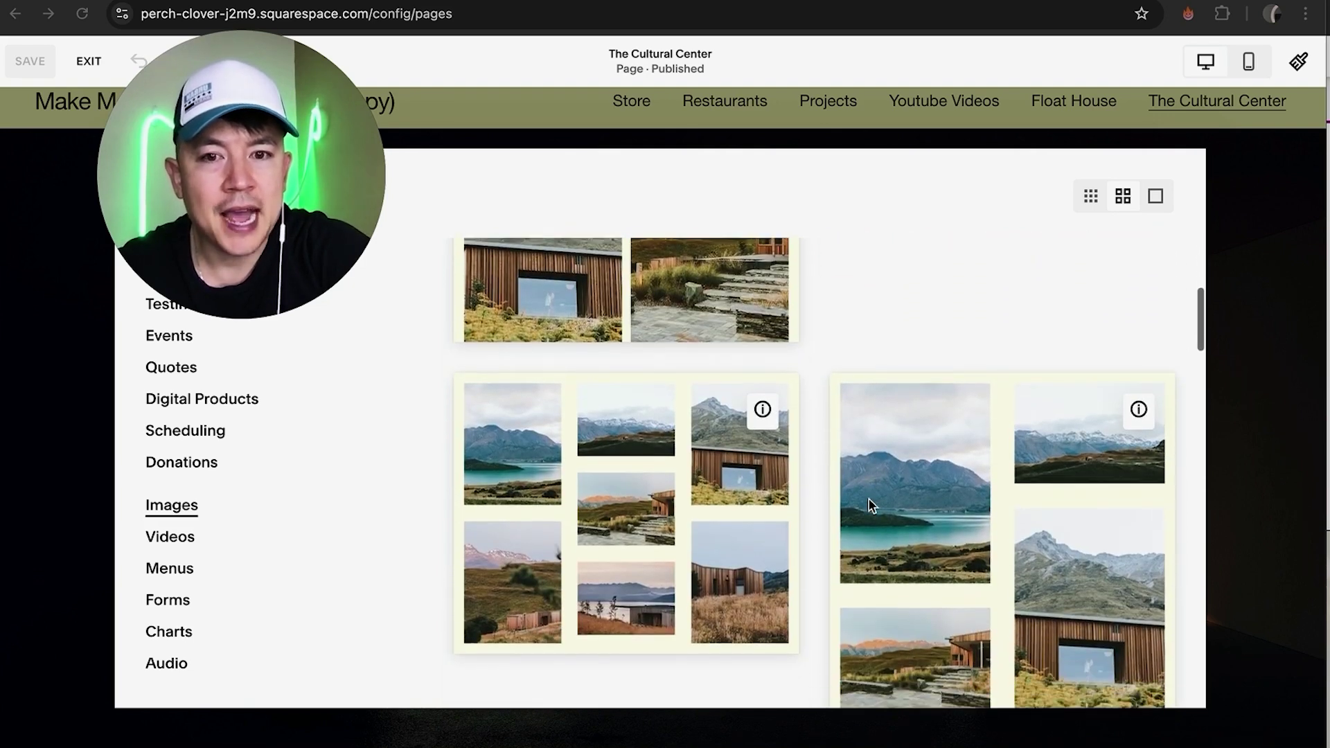
scroll(870, 503, "down", 10)
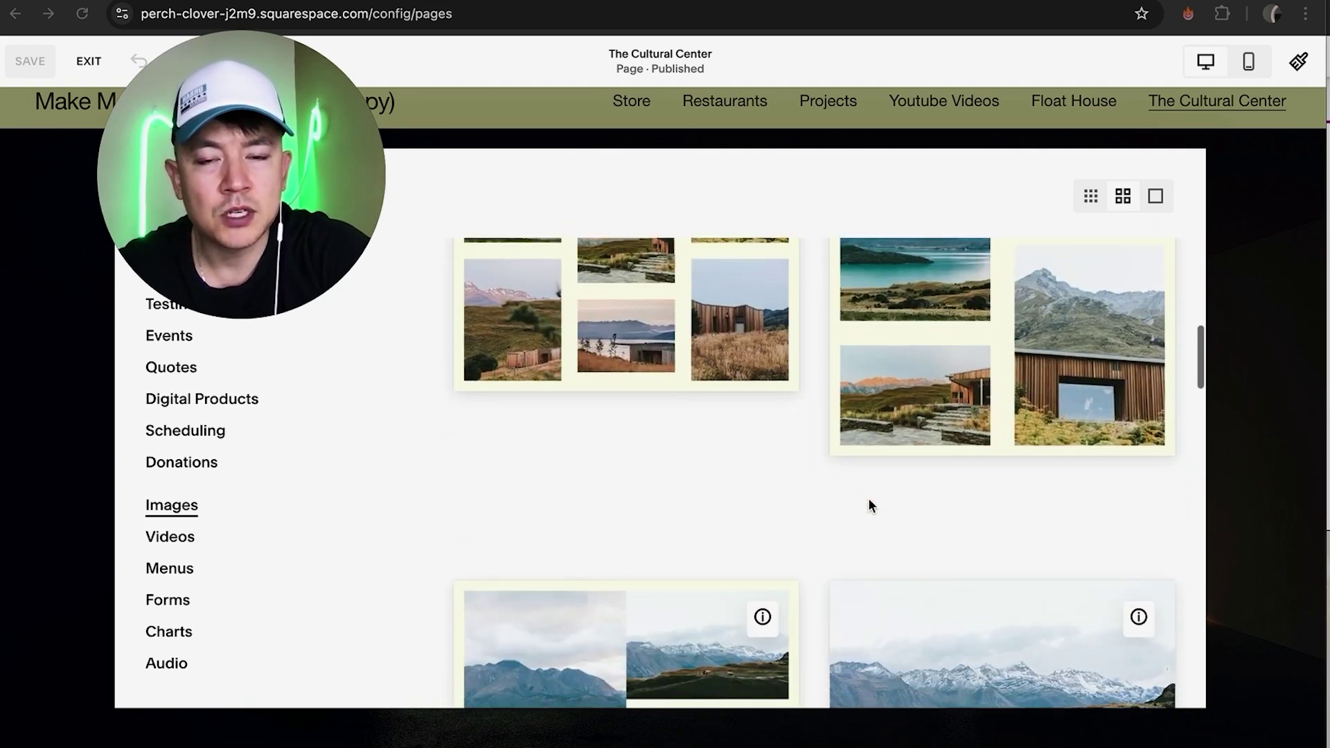
scroll(868, 497, "down", 4)
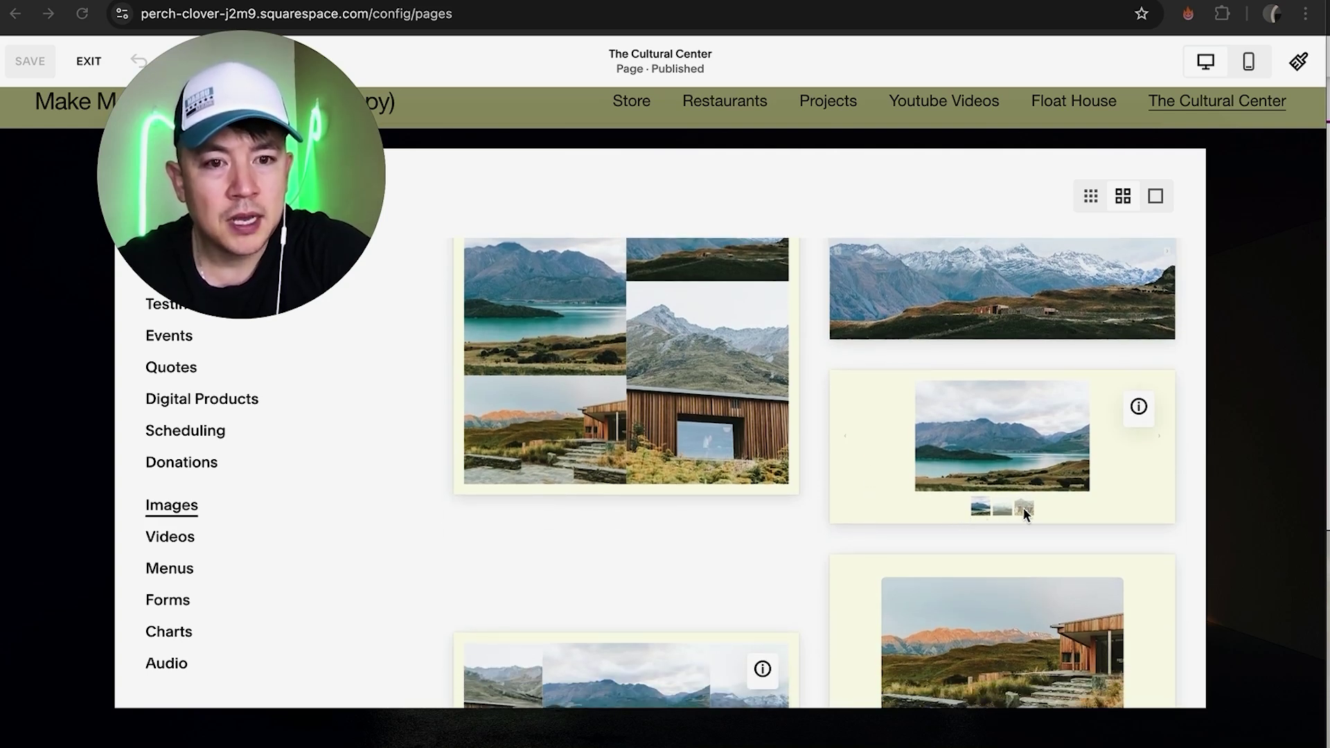
scroll(995, 501, "down", 1)
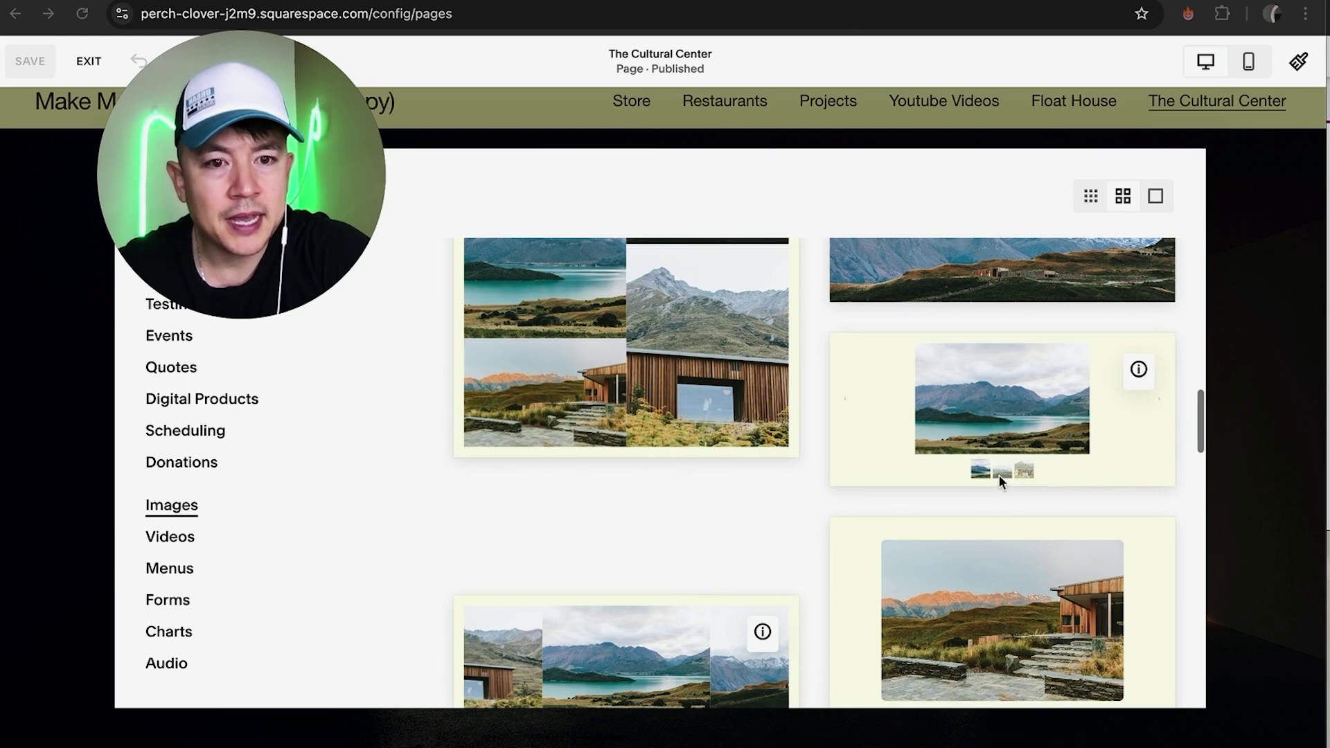
scroll(816, 496, "down", 2)
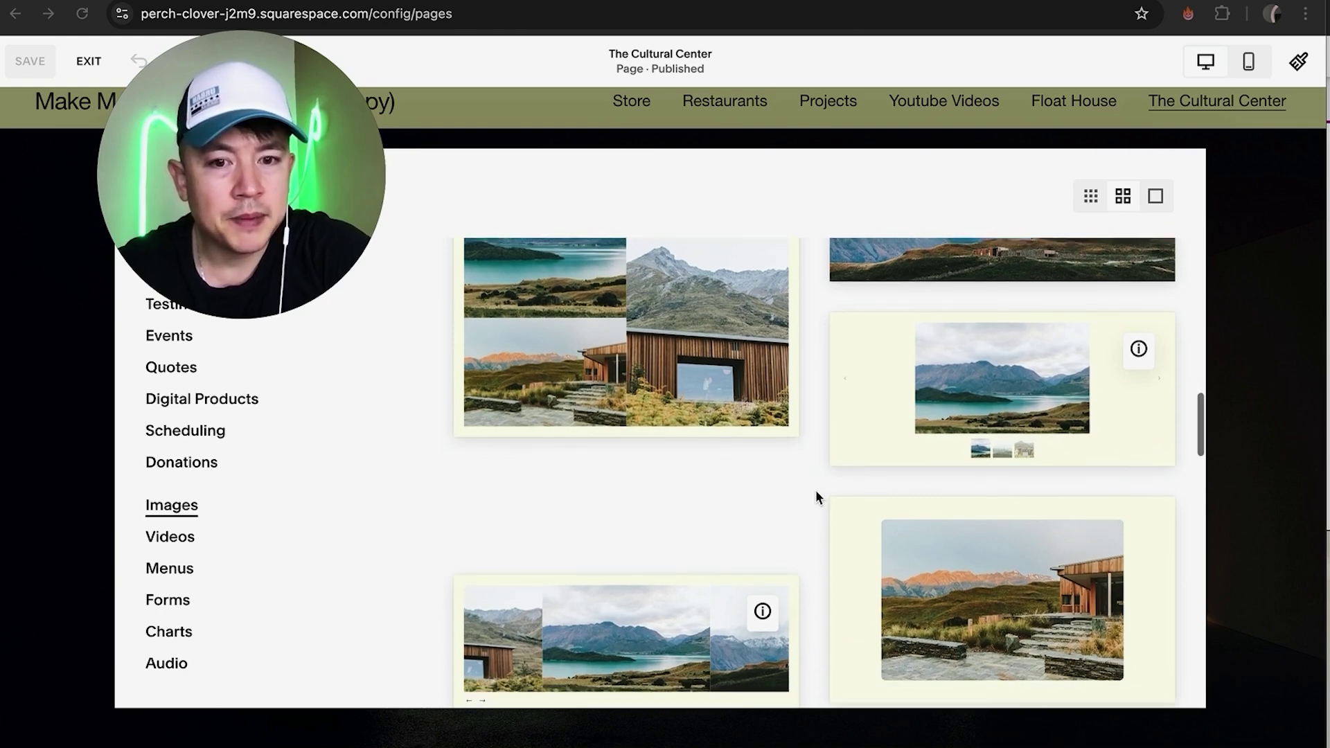
scroll(816, 496, "up", 5)
scroll(816, 489, "down", 2)
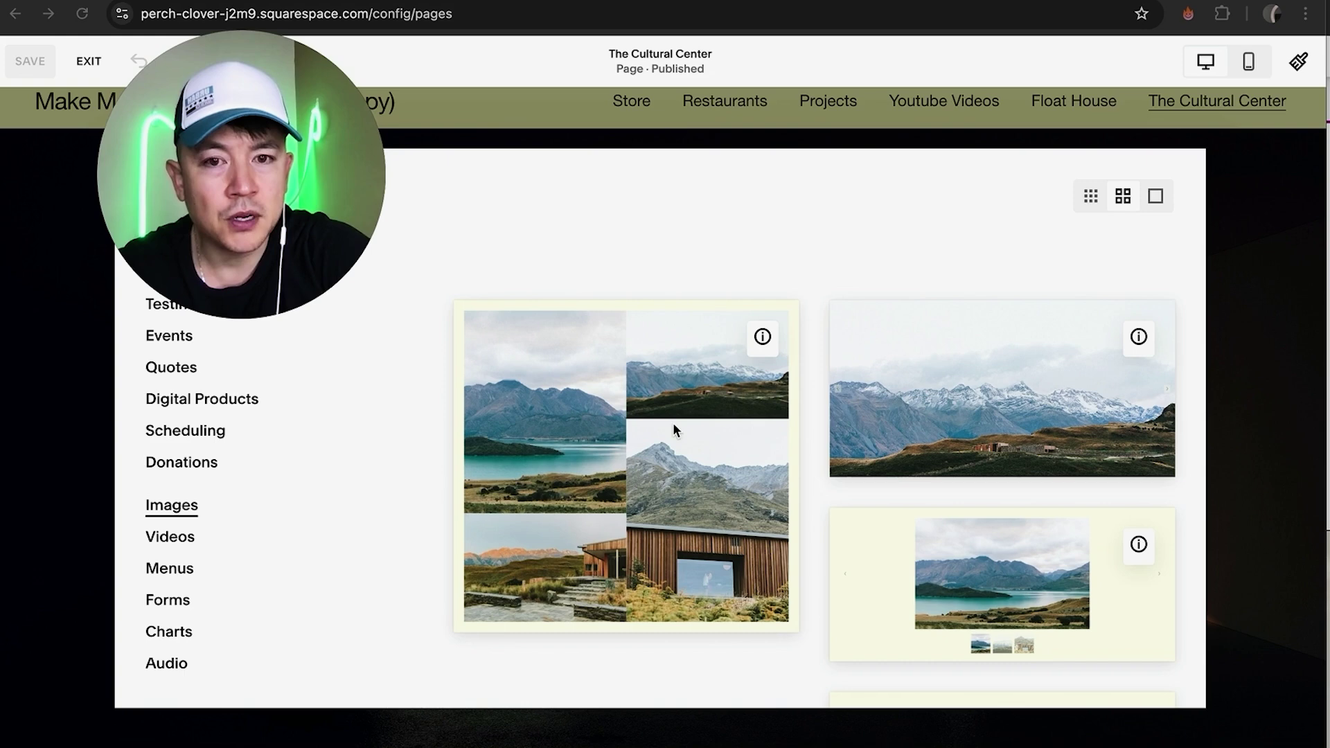
scroll(672, 452, "up", 1)
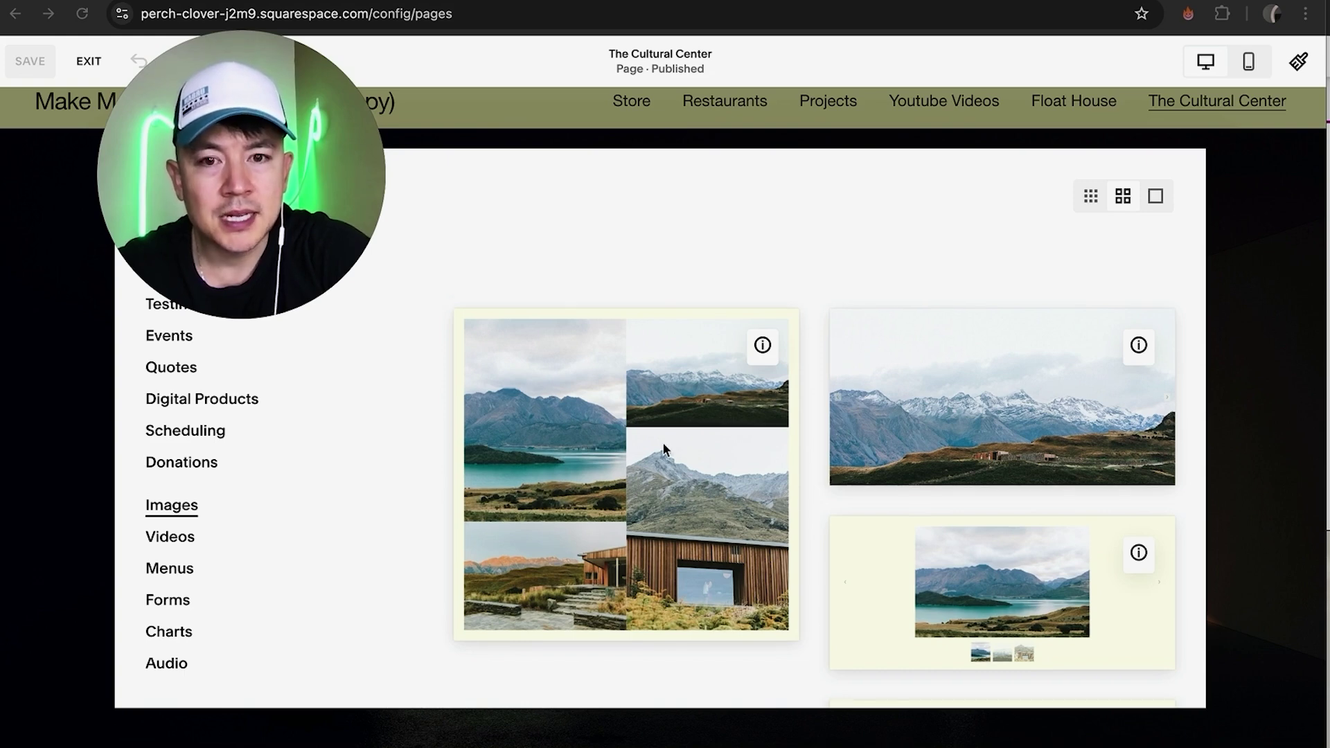
scroll(805, 459, "down", 10)
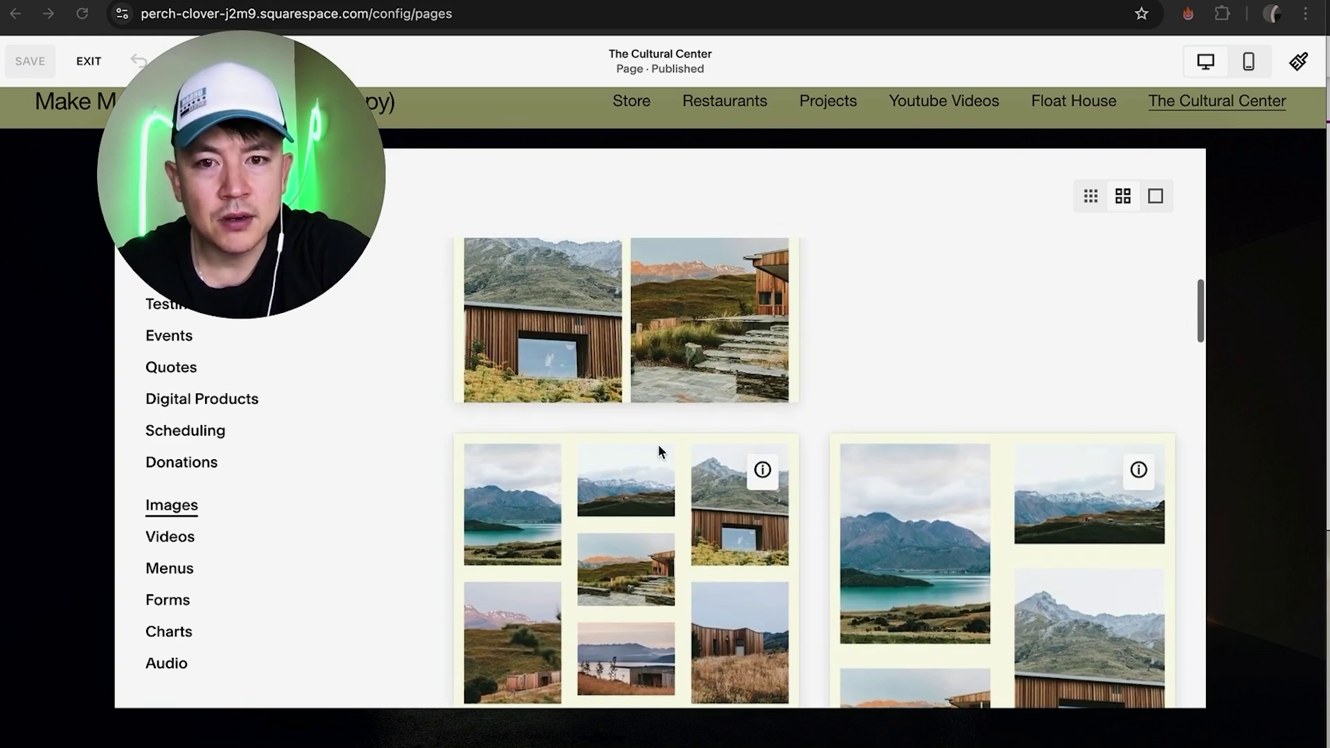
scroll(775, 521, "up", 5)
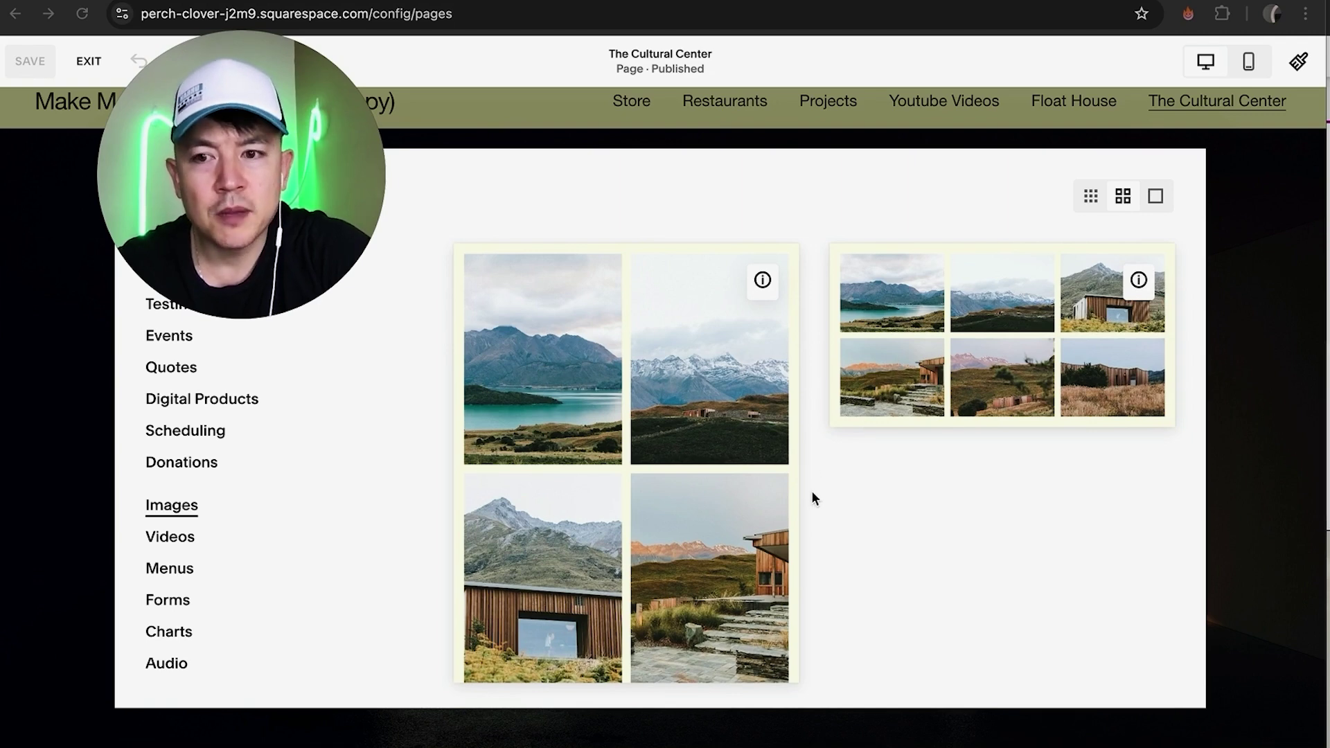
scroll(812, 491, "down", 8)
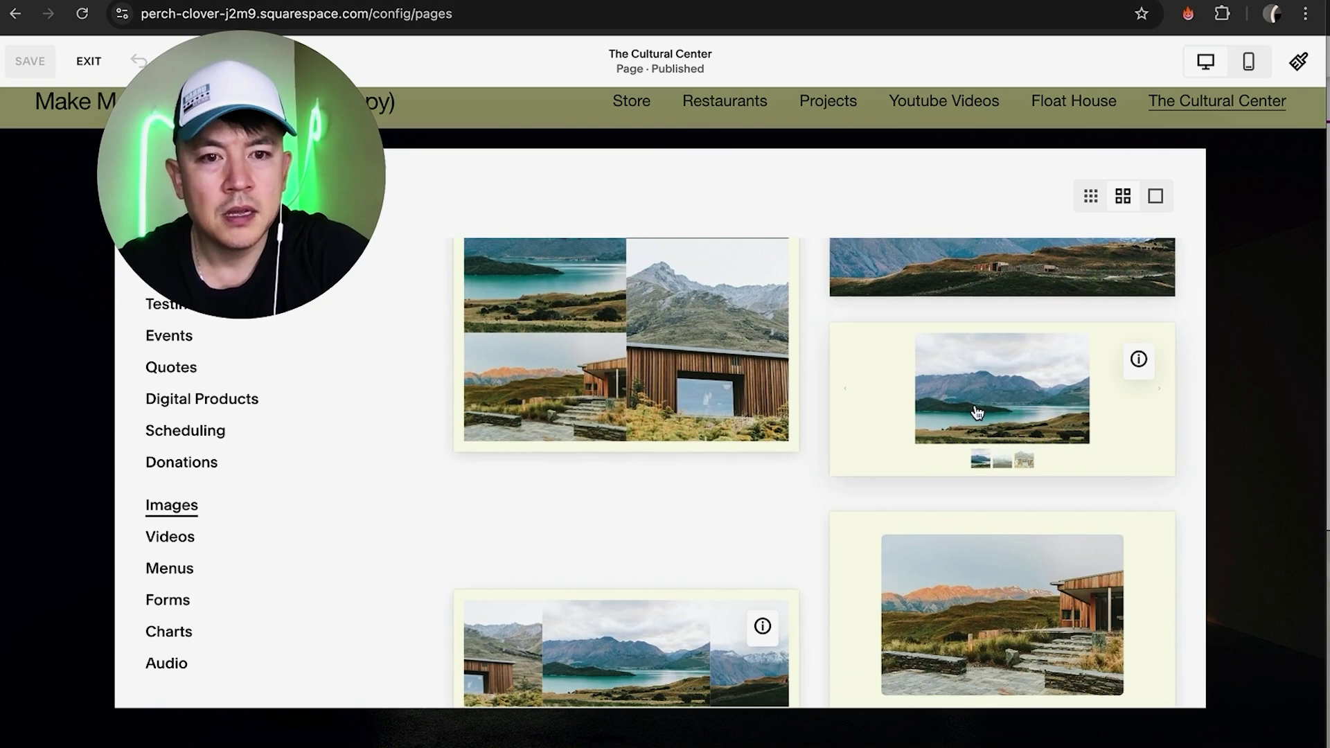
Insert the slideshow gallery layout with three landscape photos above the hero image
left_click(1006, 400)
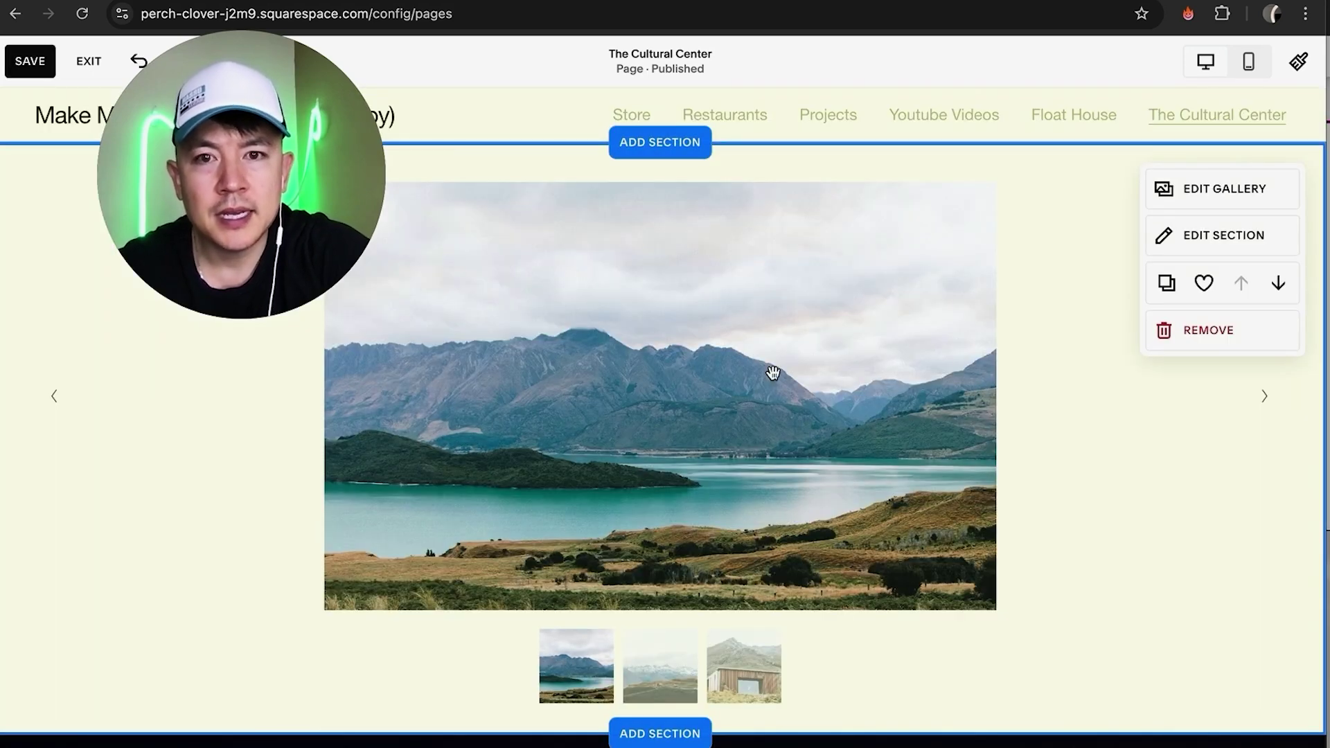
scroll(780, 427, "down", 8)
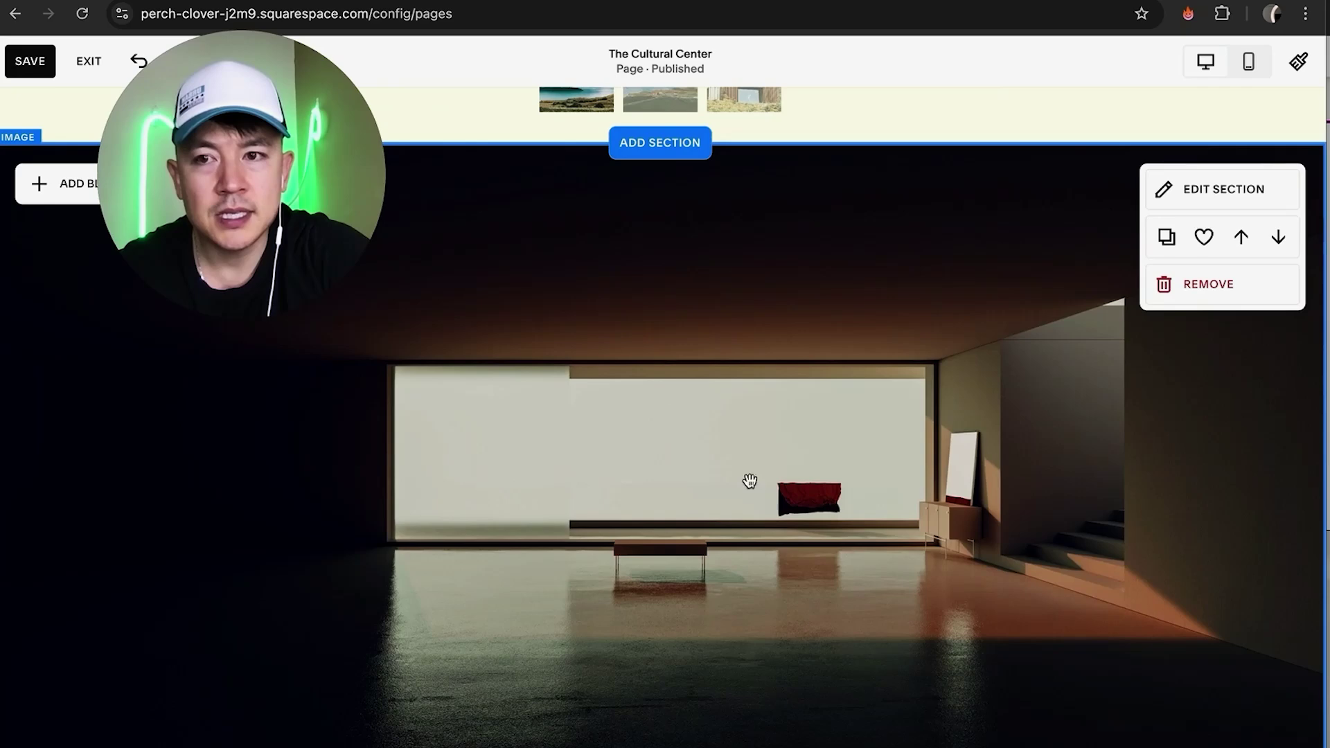
scroll(683, 469, "up", 3)
scroll(708, 477, "up", 6)
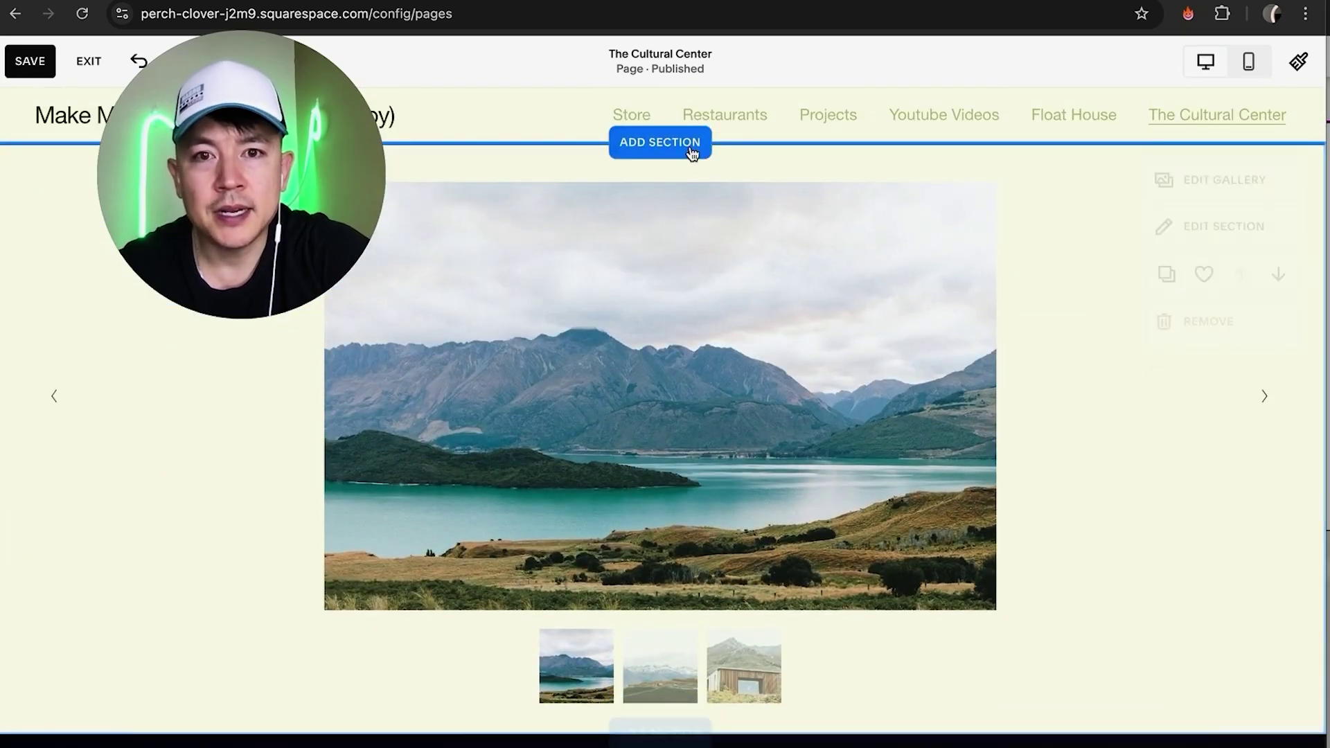
scroll(748, 277, "down", 1)
left_click(811, 350)
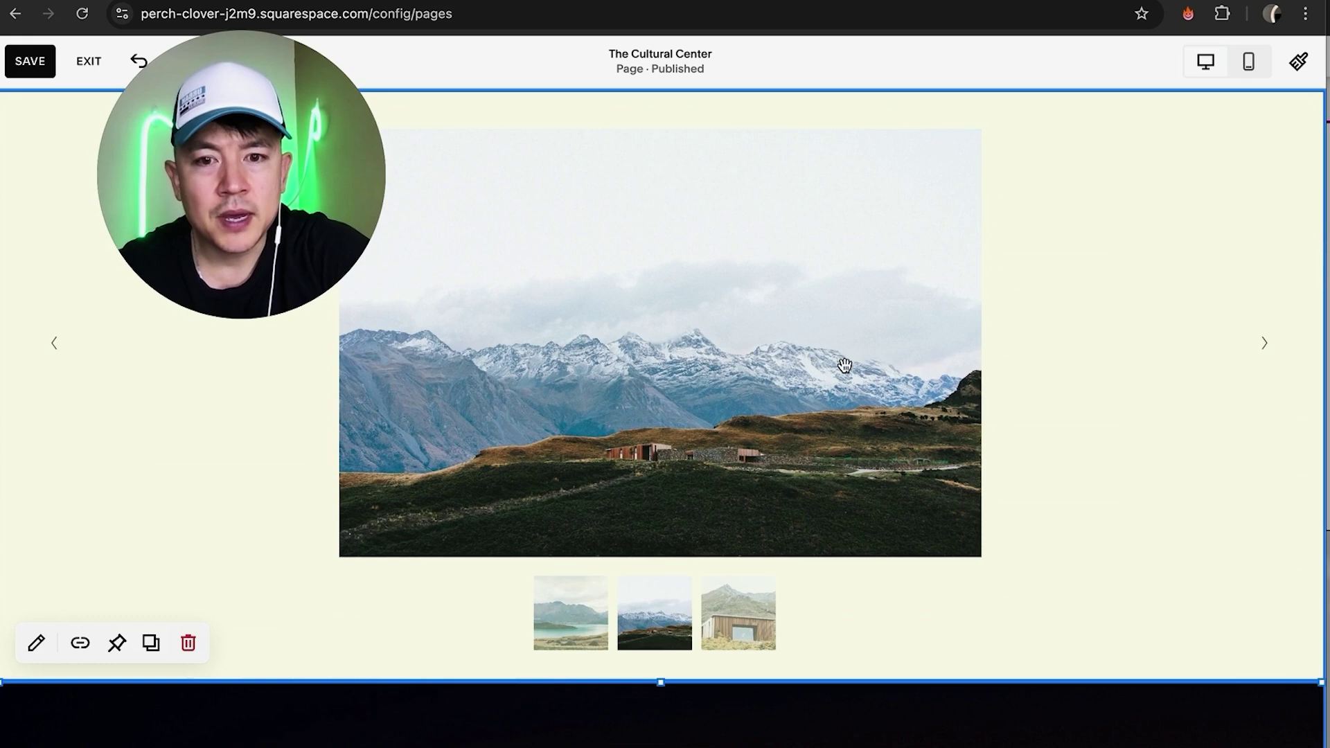
left_click(850, 395)
scroll(851, 395, "up", 1)
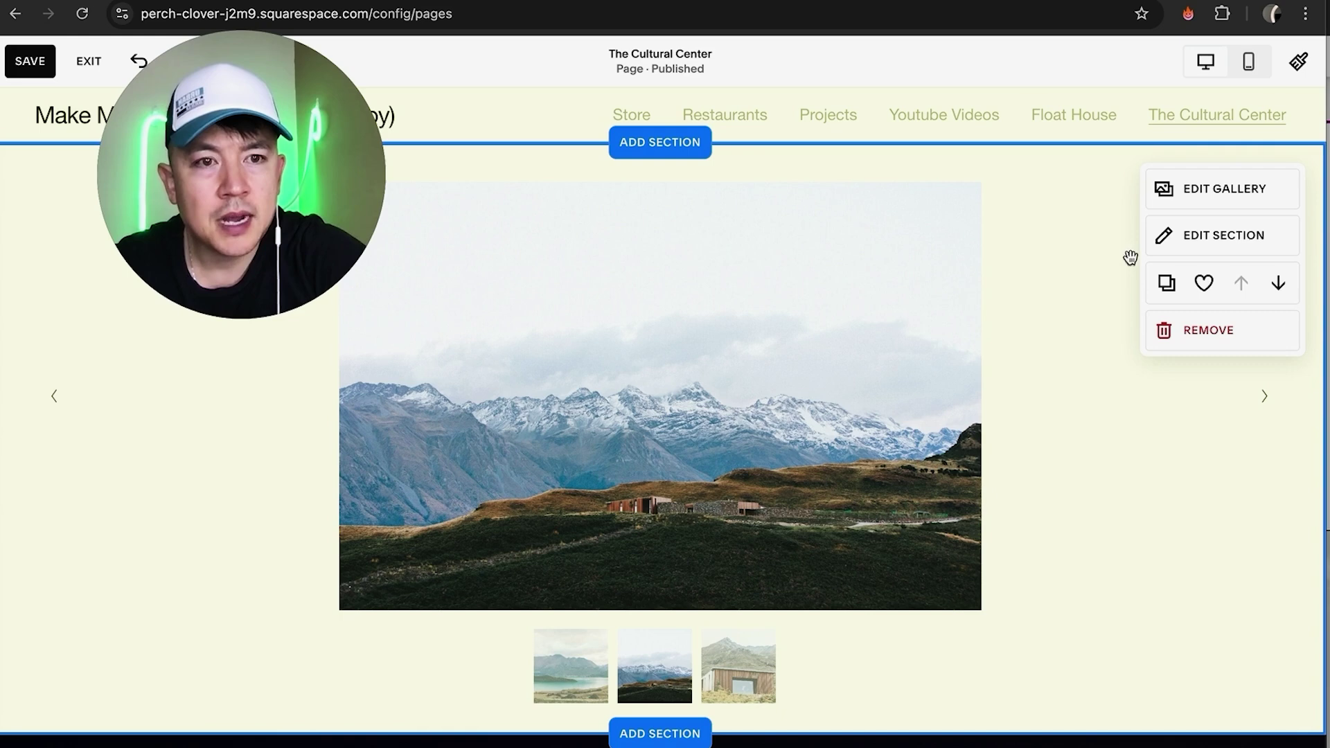
In Edit Gallery, order the photos cabin, snowy mountains, lake
left_click(1205, 195)
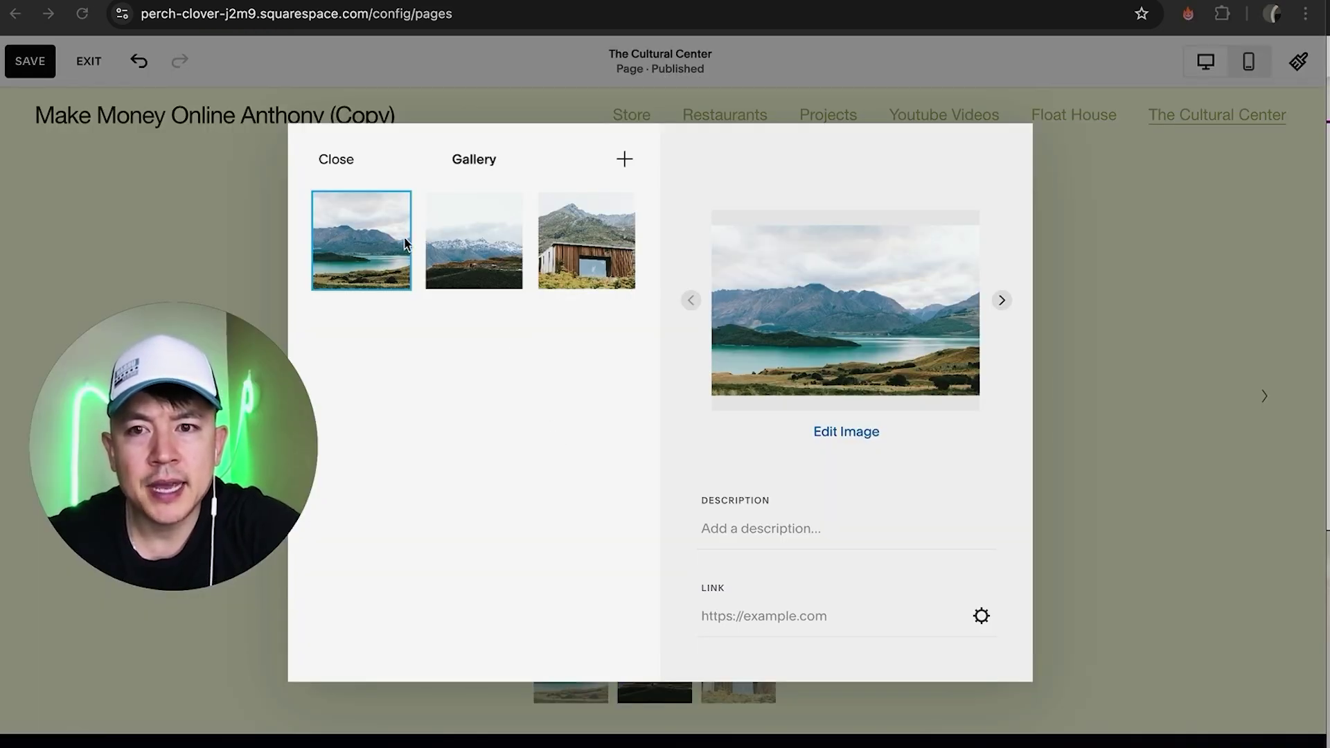
left_click(486, 239)
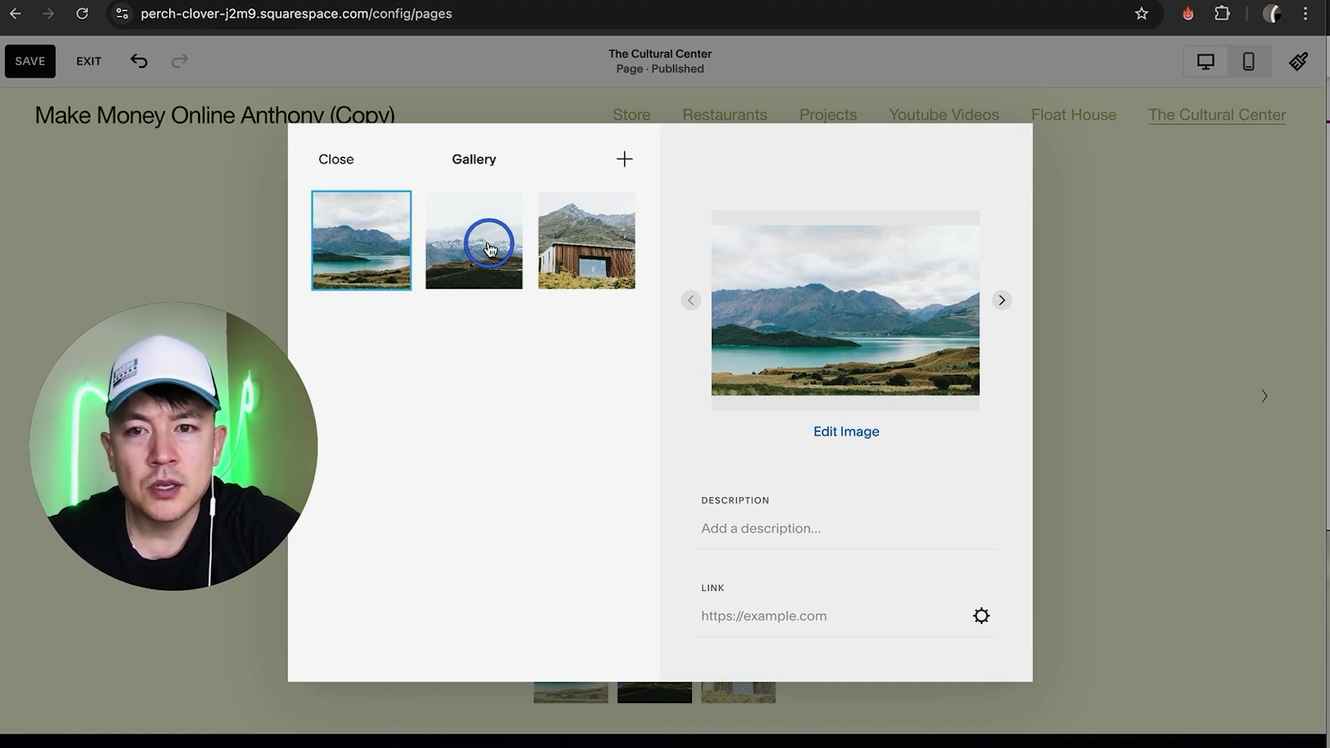
left_click(359, 237)
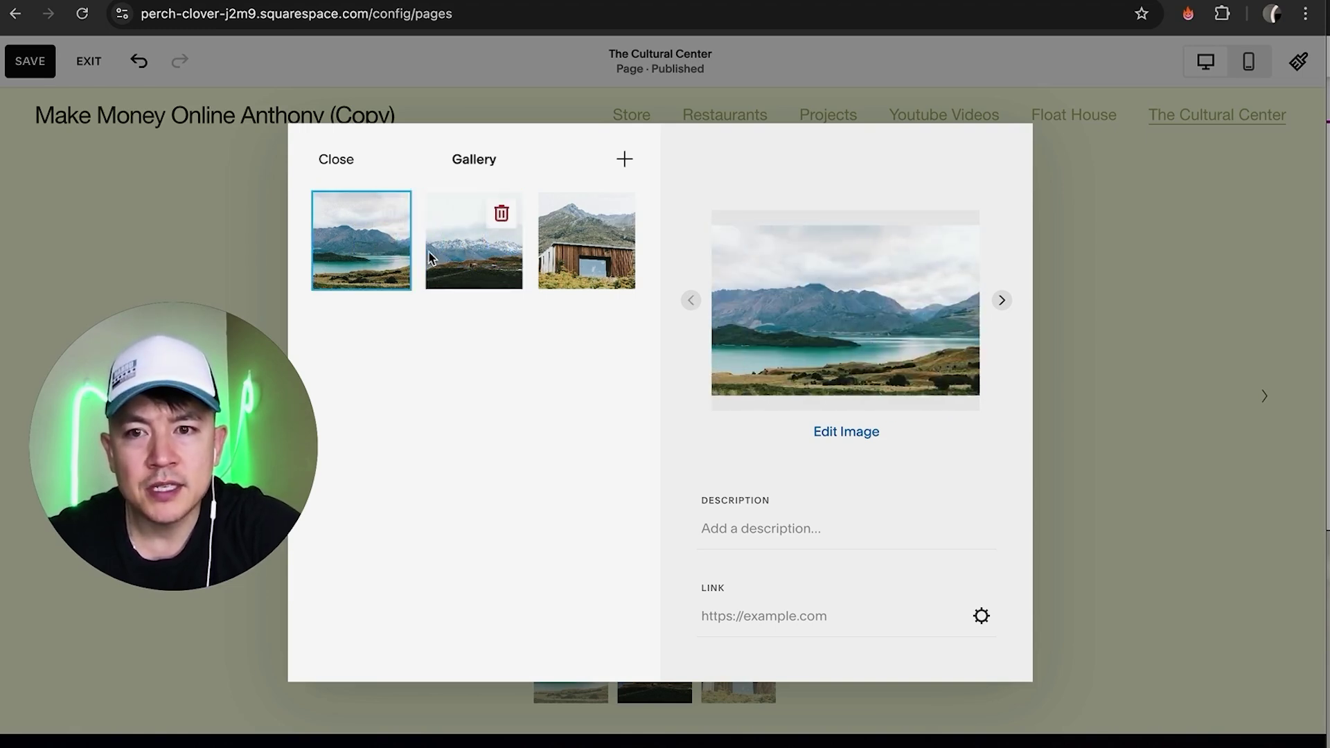
left_click_drag(585, 252, 470, 262)
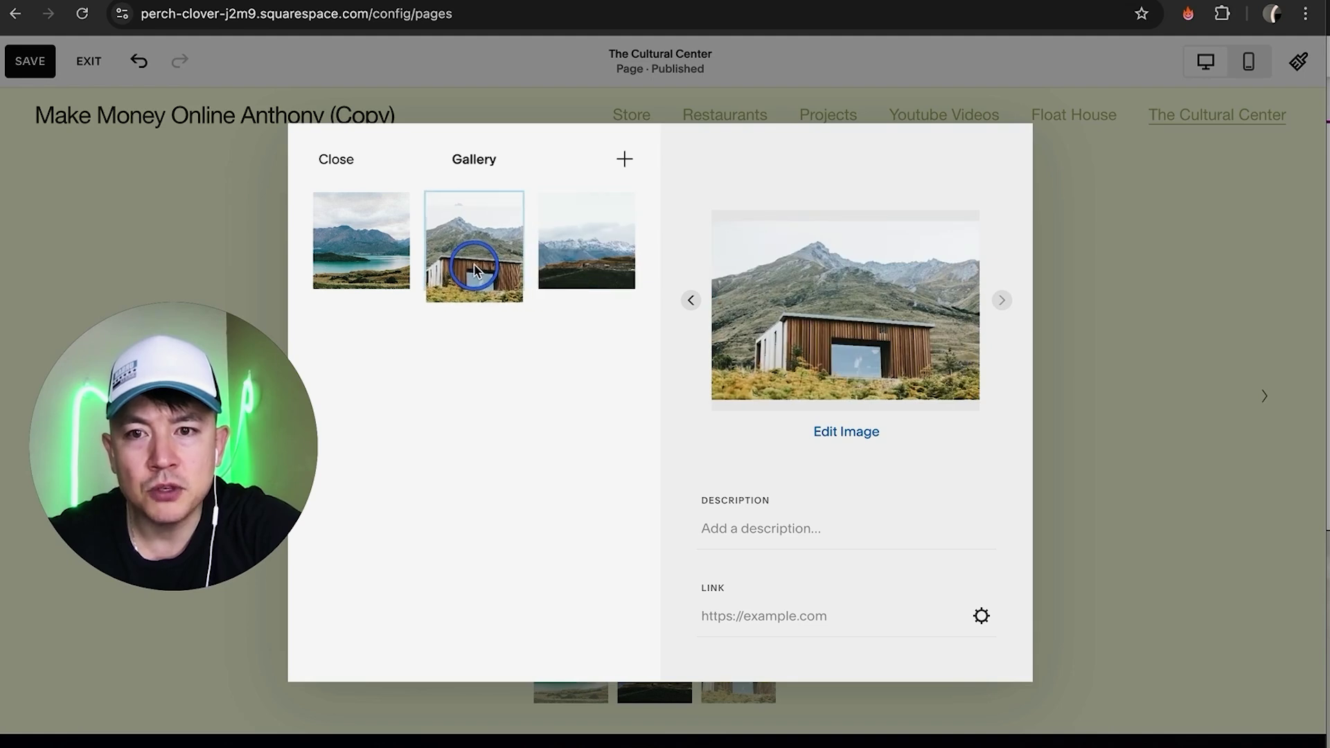
left_click(370, 261)
left_click_drag(370, 259, 585, 263)
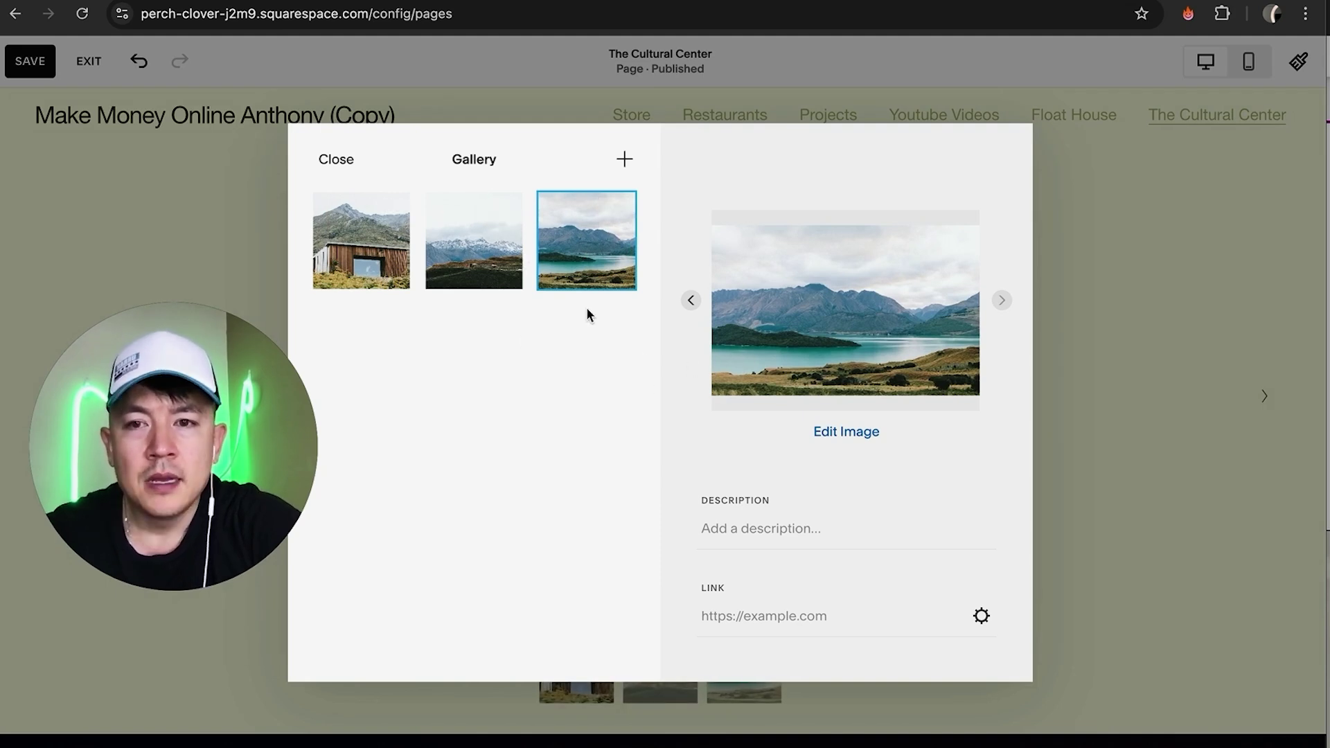
mouse_move(339, 228)
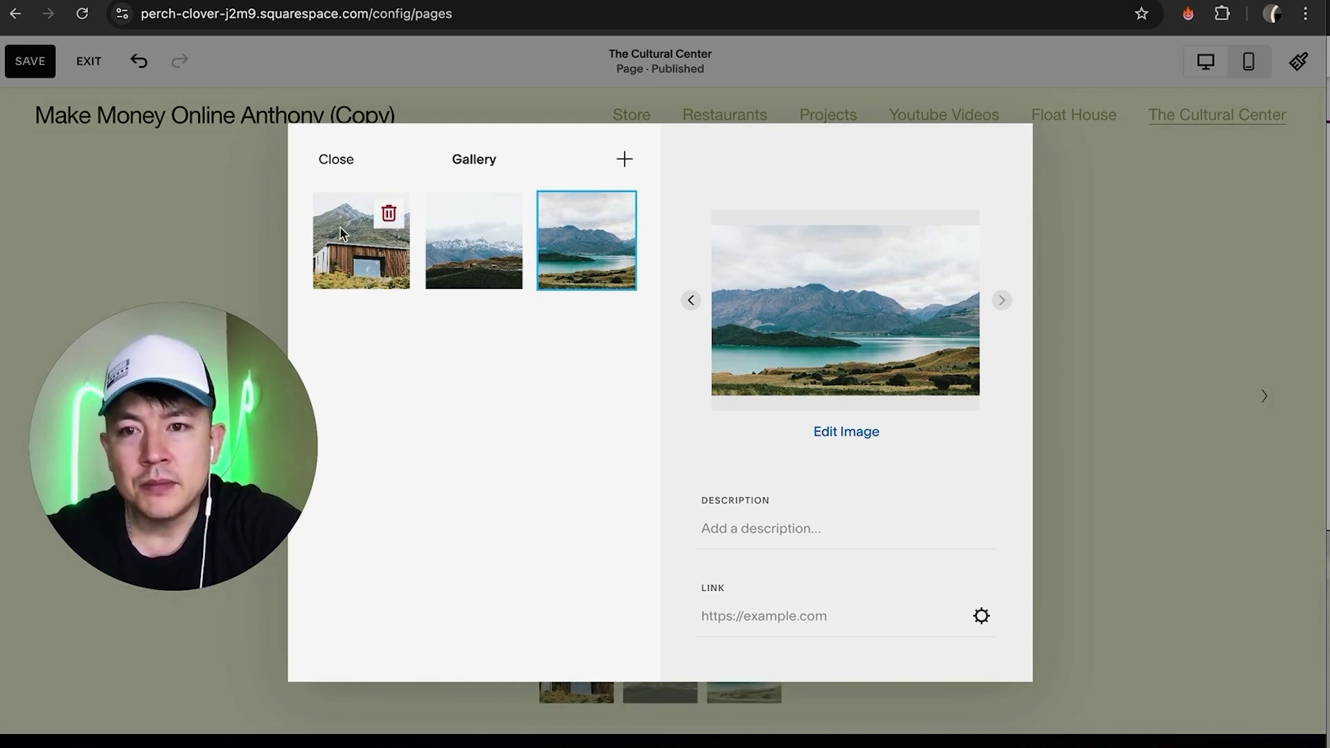
left_click(386, 267)
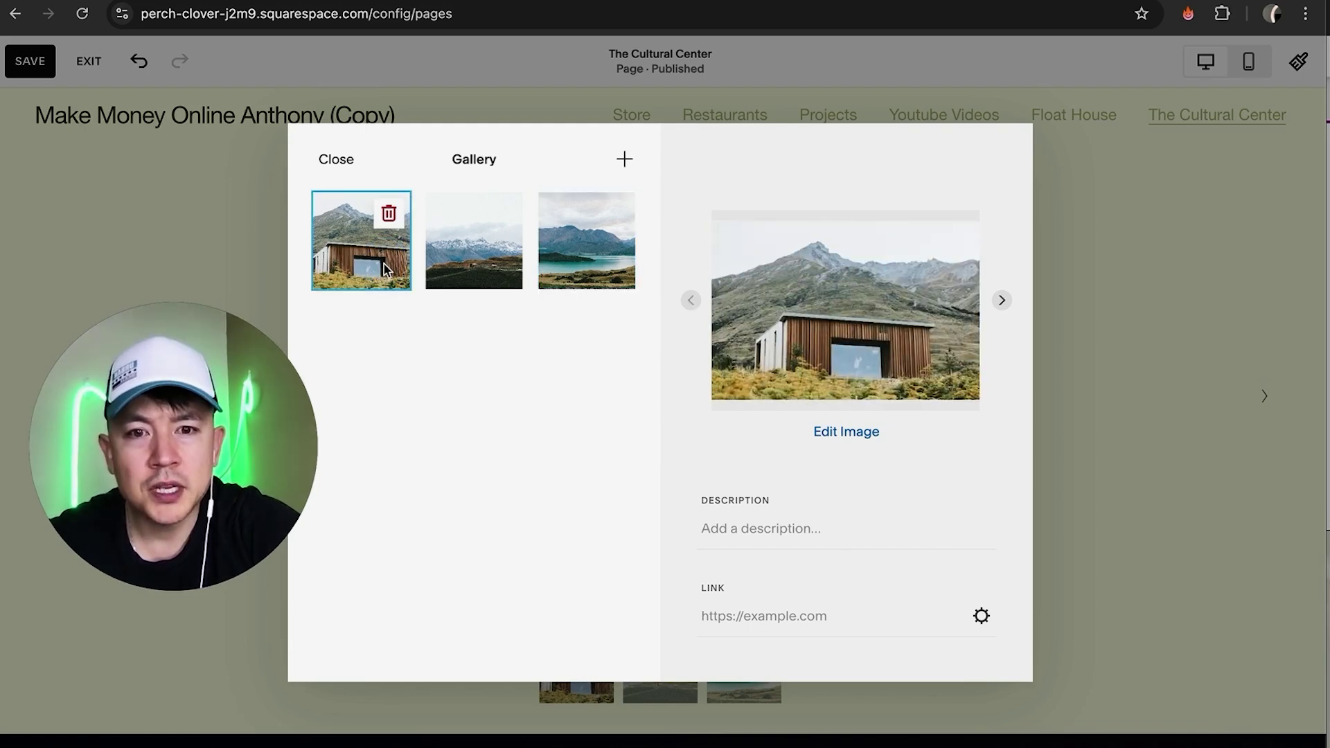
mouse_move(885, 269)
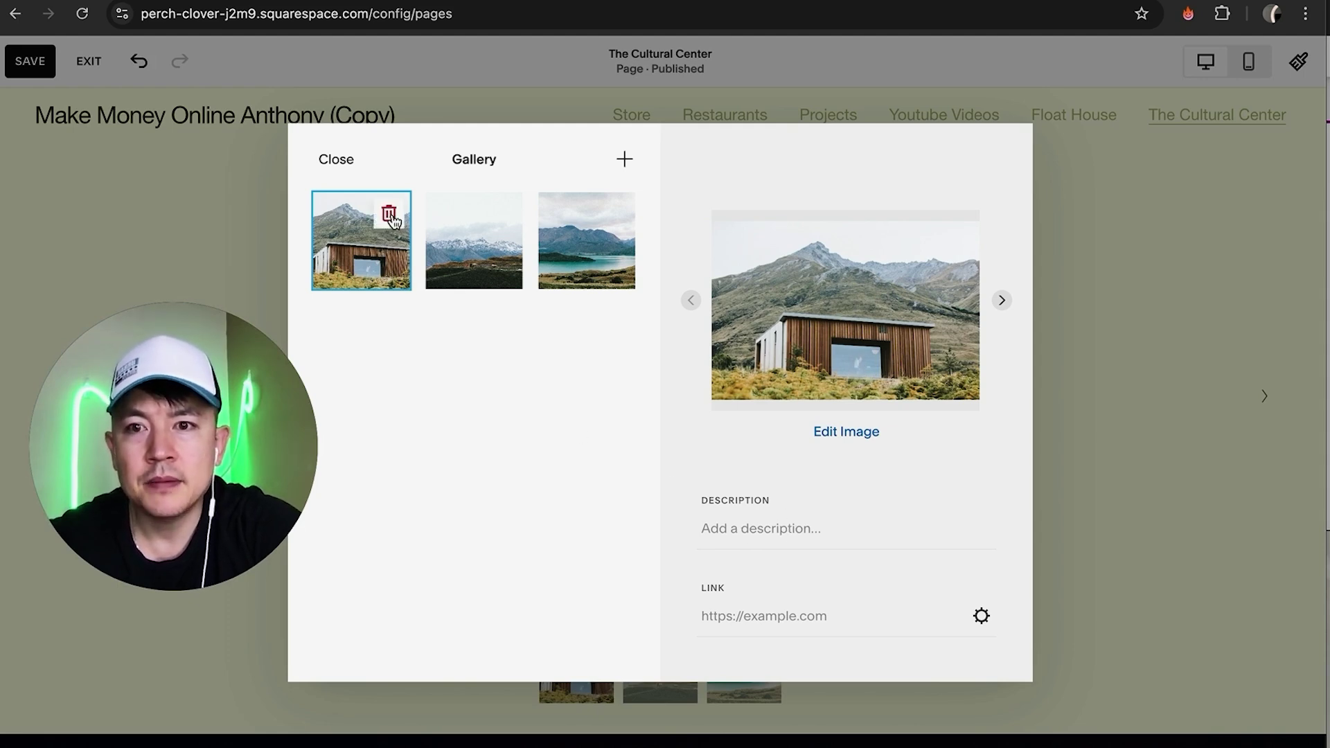
Delete the cabin, snowy mountain and lake photos, confirming each removal
left_click(390, 217)
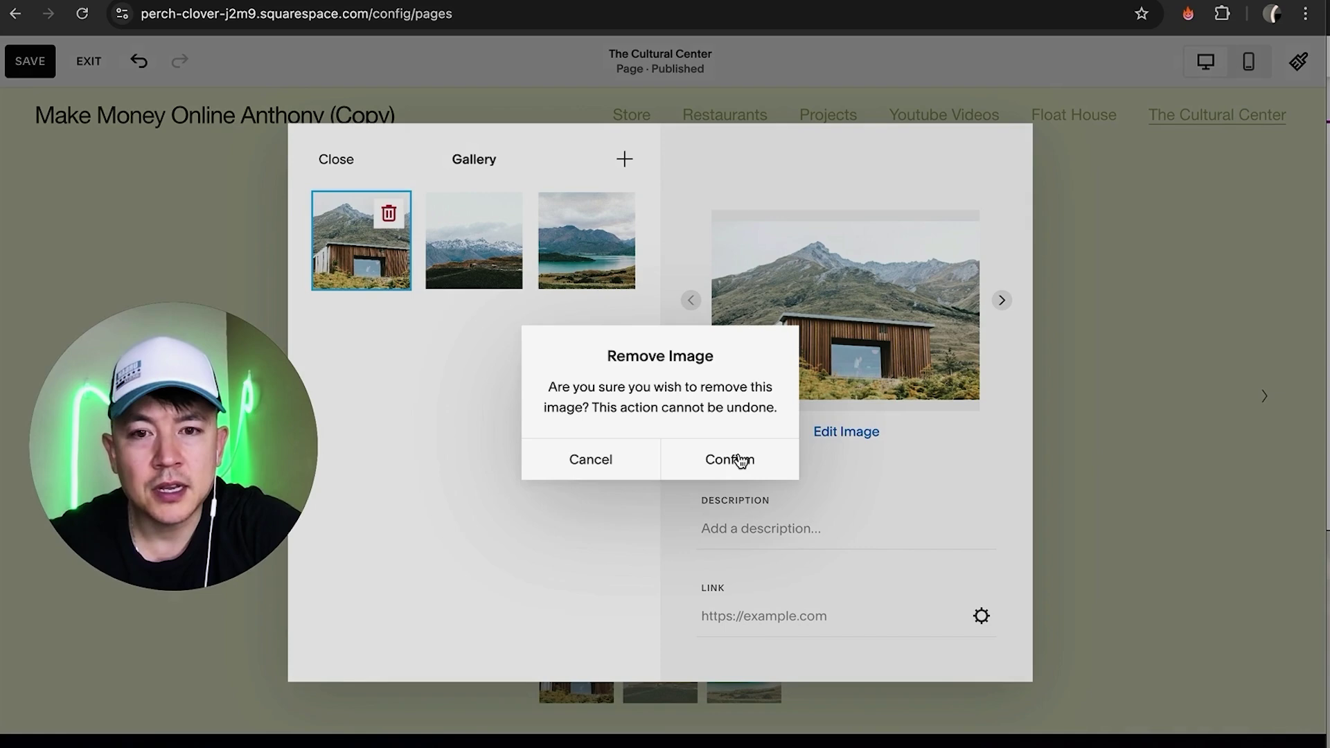
left_click(717, 456)
left_click(389, 214)
left_click(727, 459)
left_click(390, 213)
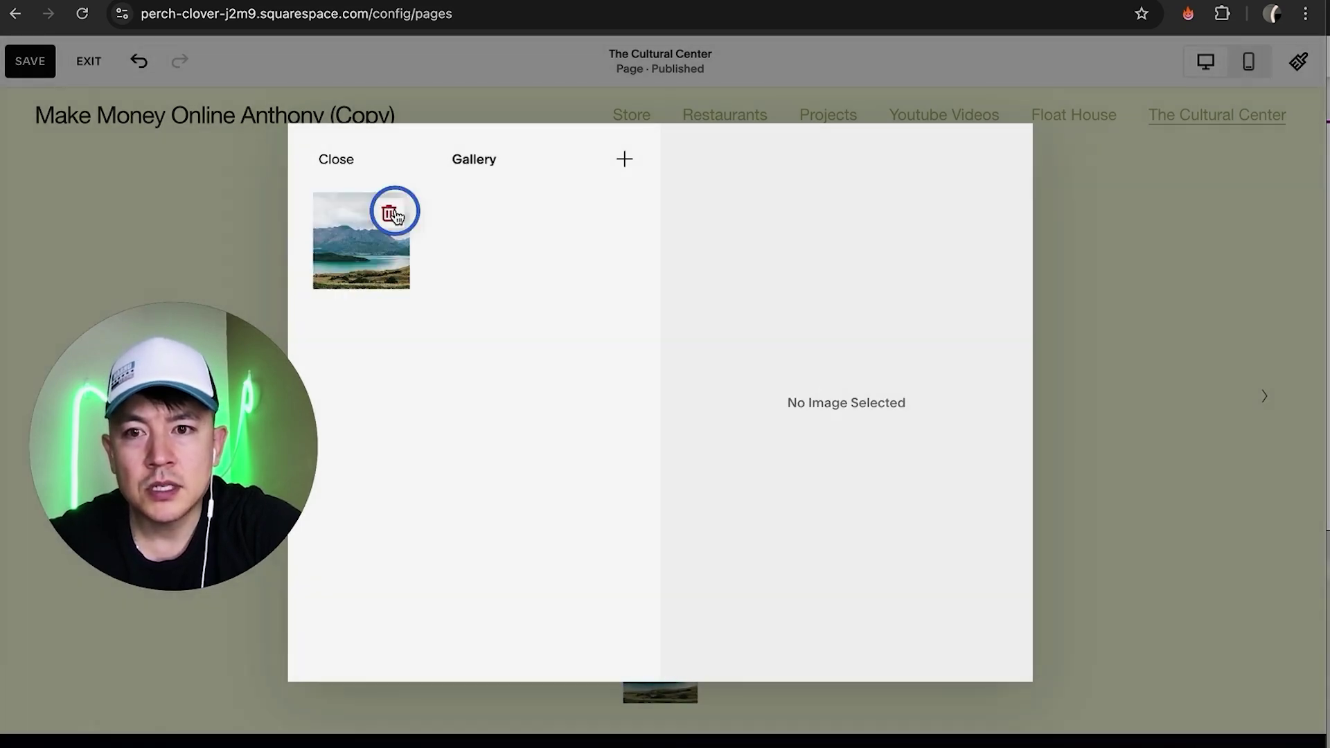
left_click(720, 459)
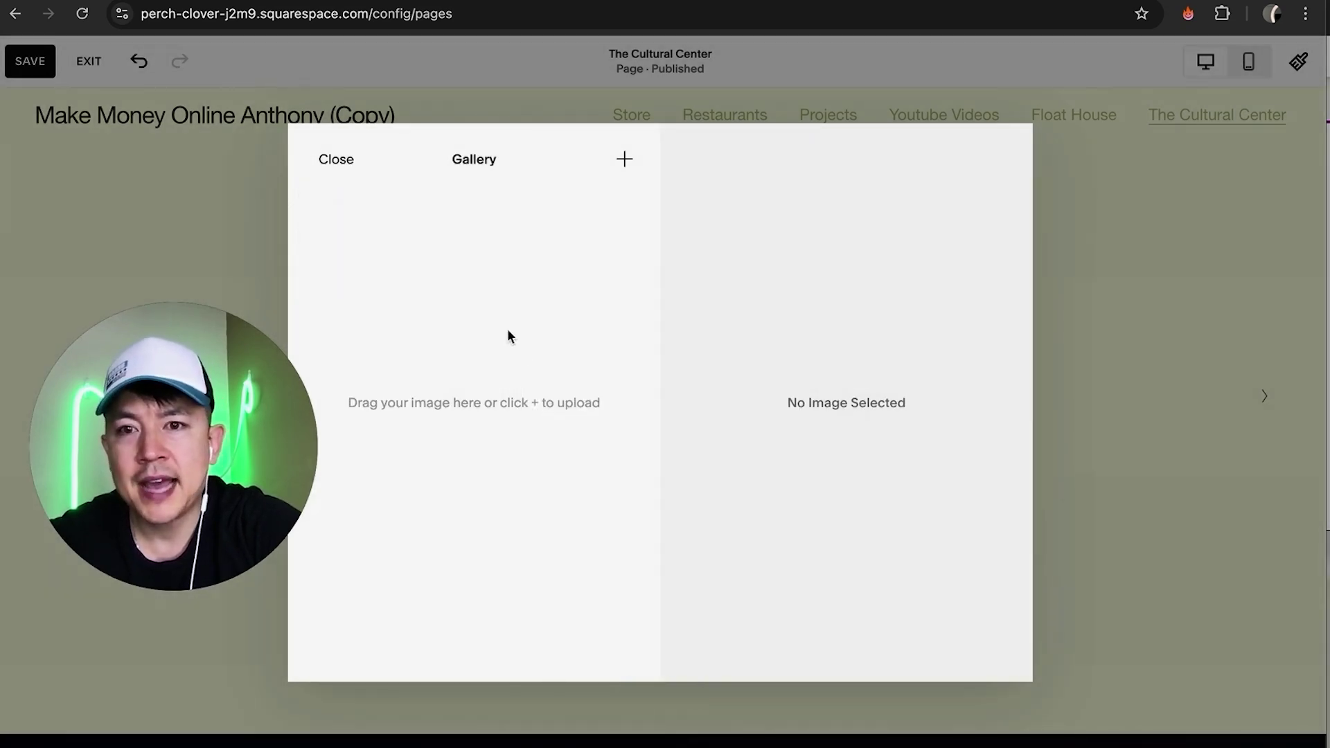
Upload four images and order them: 21 TOOLS checklist, gold gradient, bull, gold gradient
left_click(627, 169)
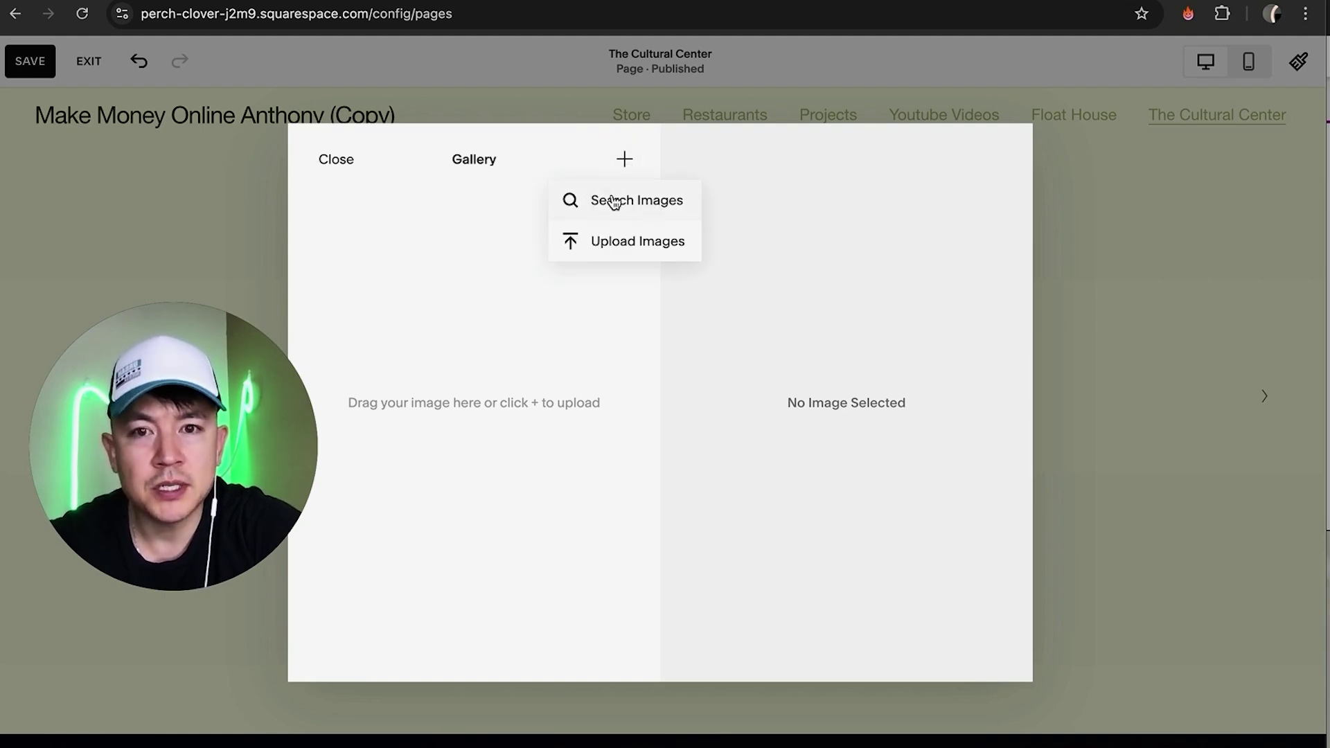
left_click(618, 243)
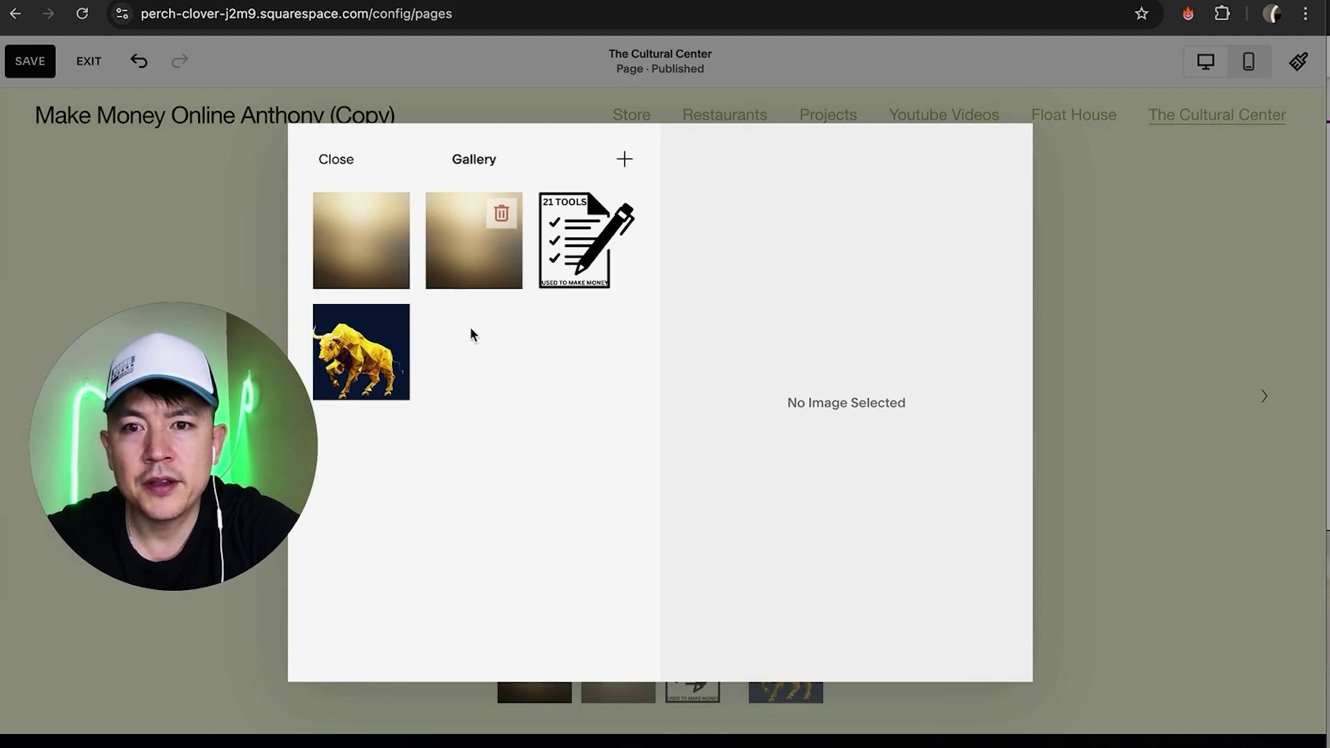
left_click_drag(380, 343, 476, 239)
left_click_drag(398, 363, 367, 243)
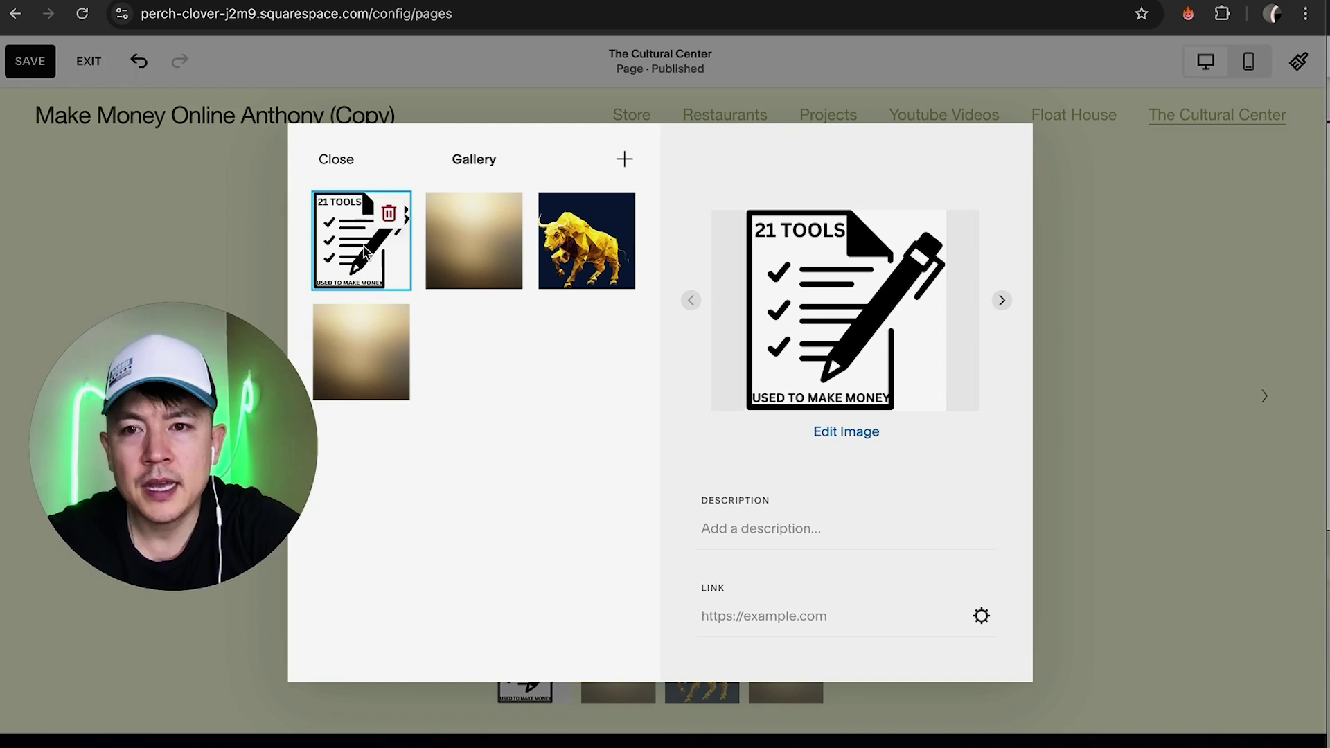
Describe the checklist image as 'stock market tools', then close the Gallery editor
left_click(764, 529)
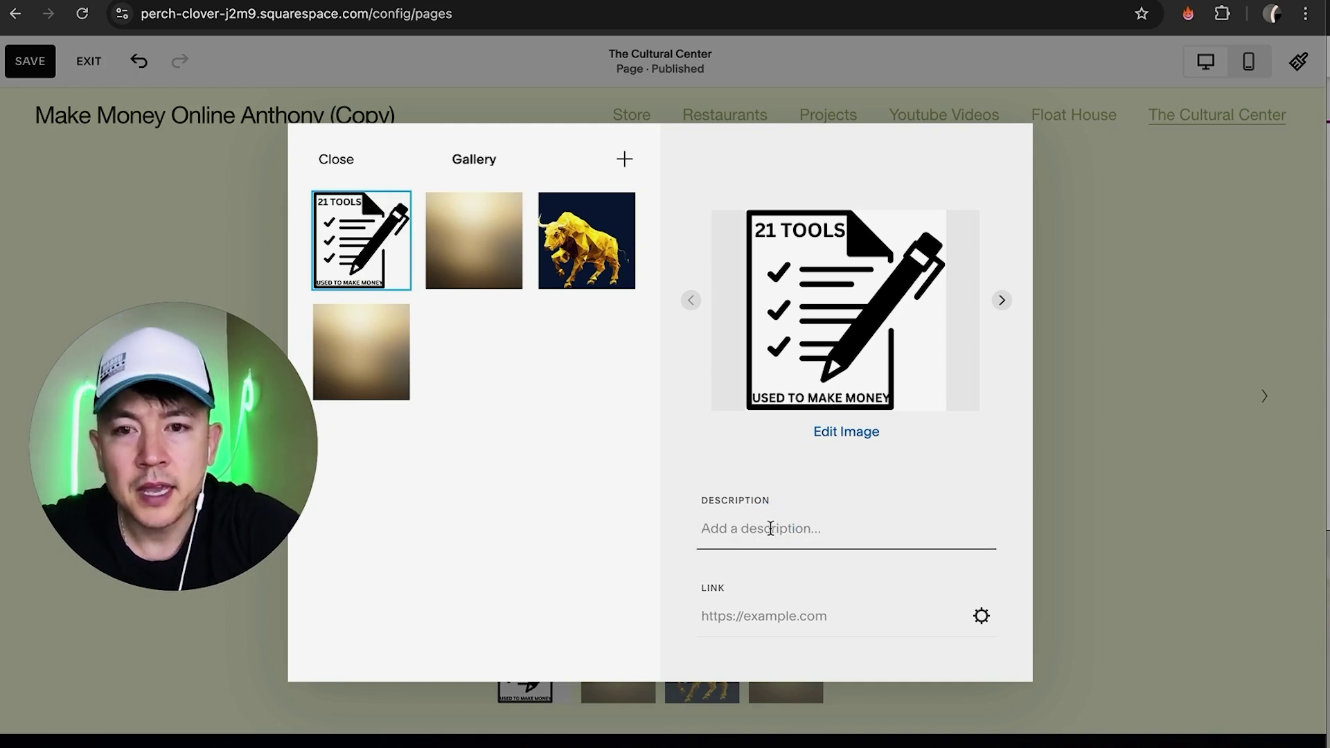
type("stock")
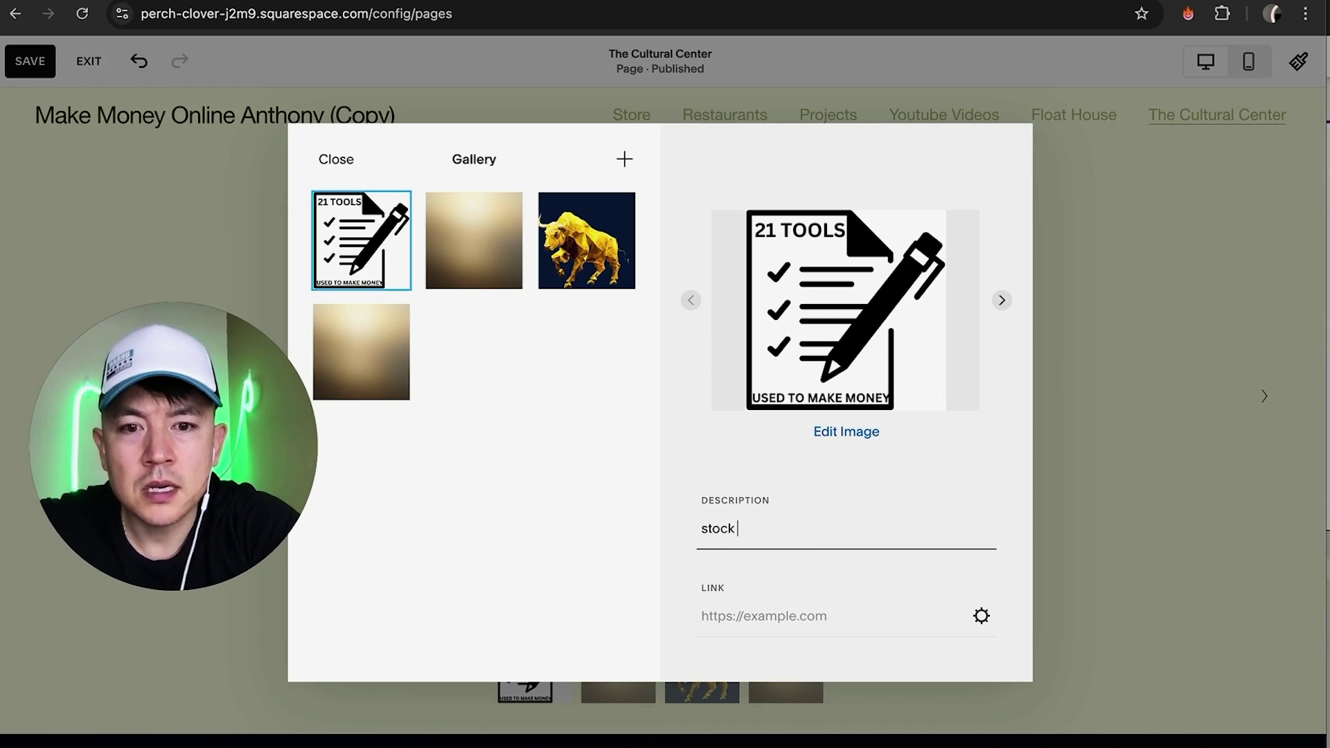
type(" market tools")
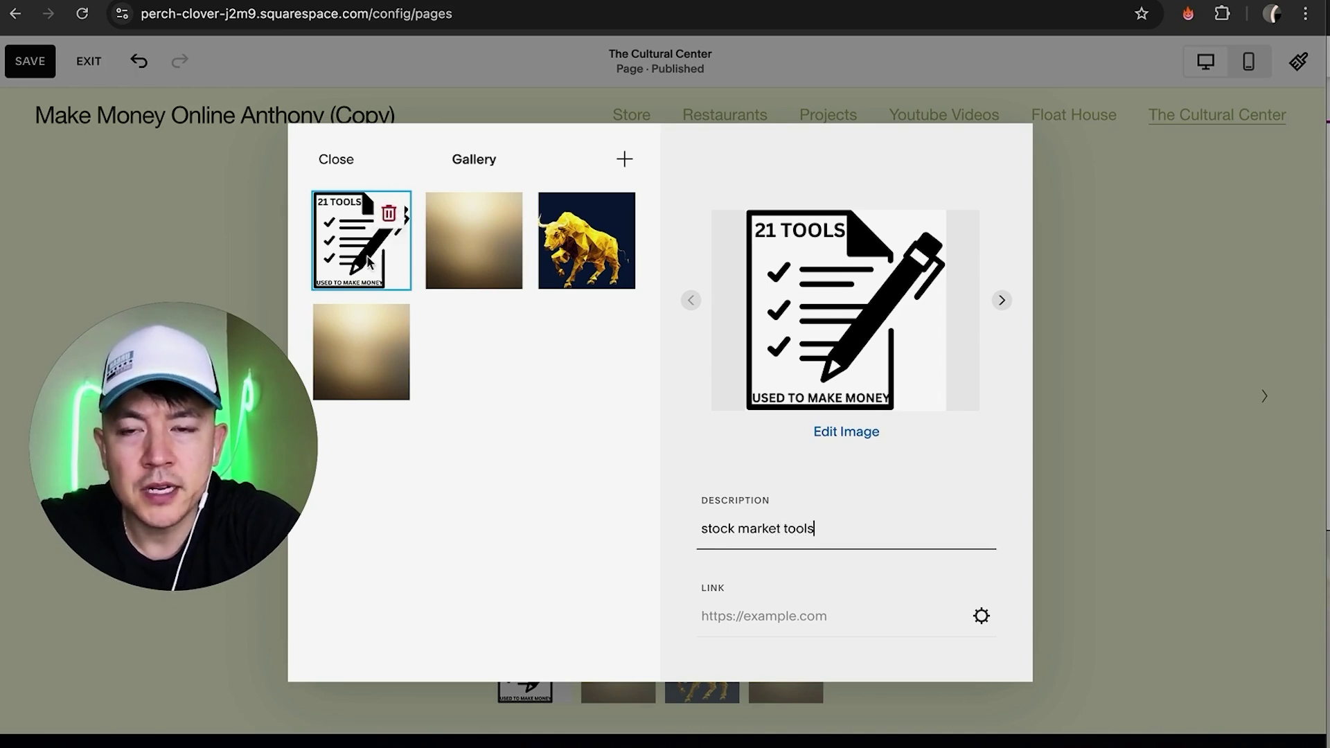
left_click(829, 616)
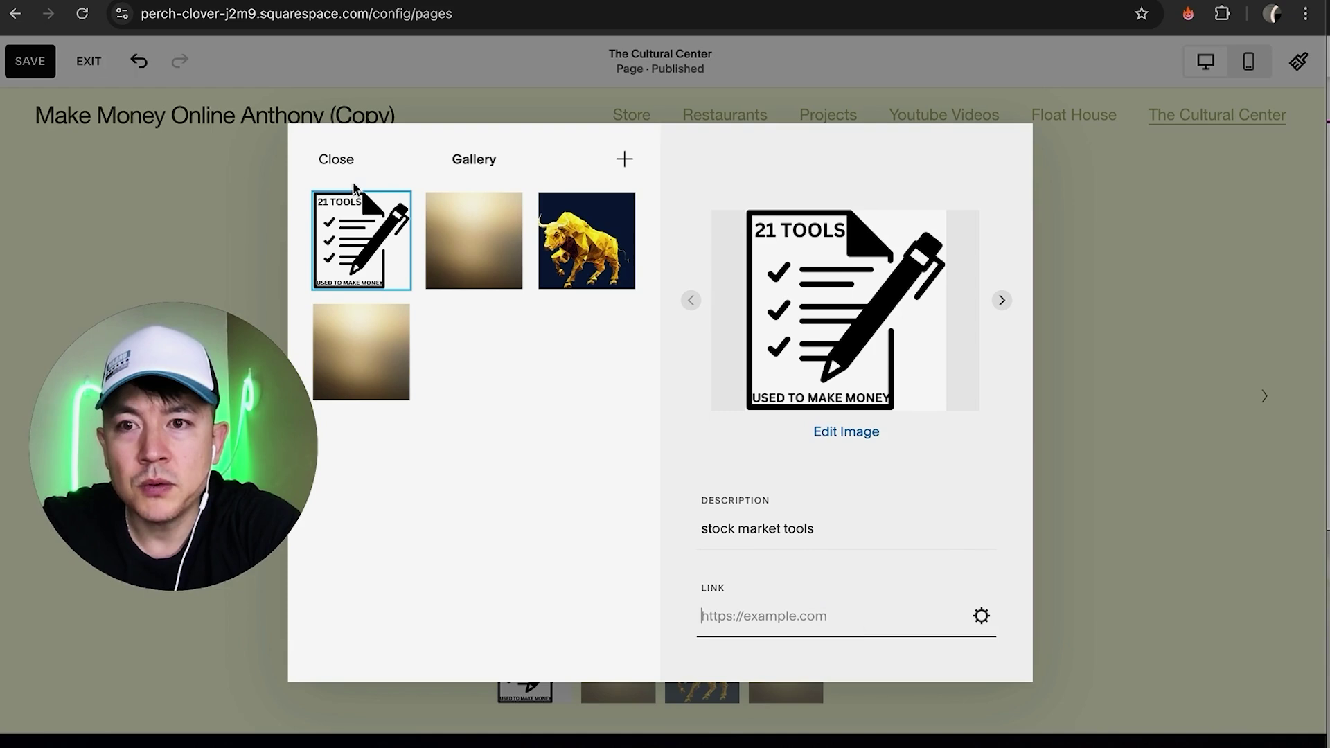
left_click(338, 158)
scroll(926, 408, "down", 1)
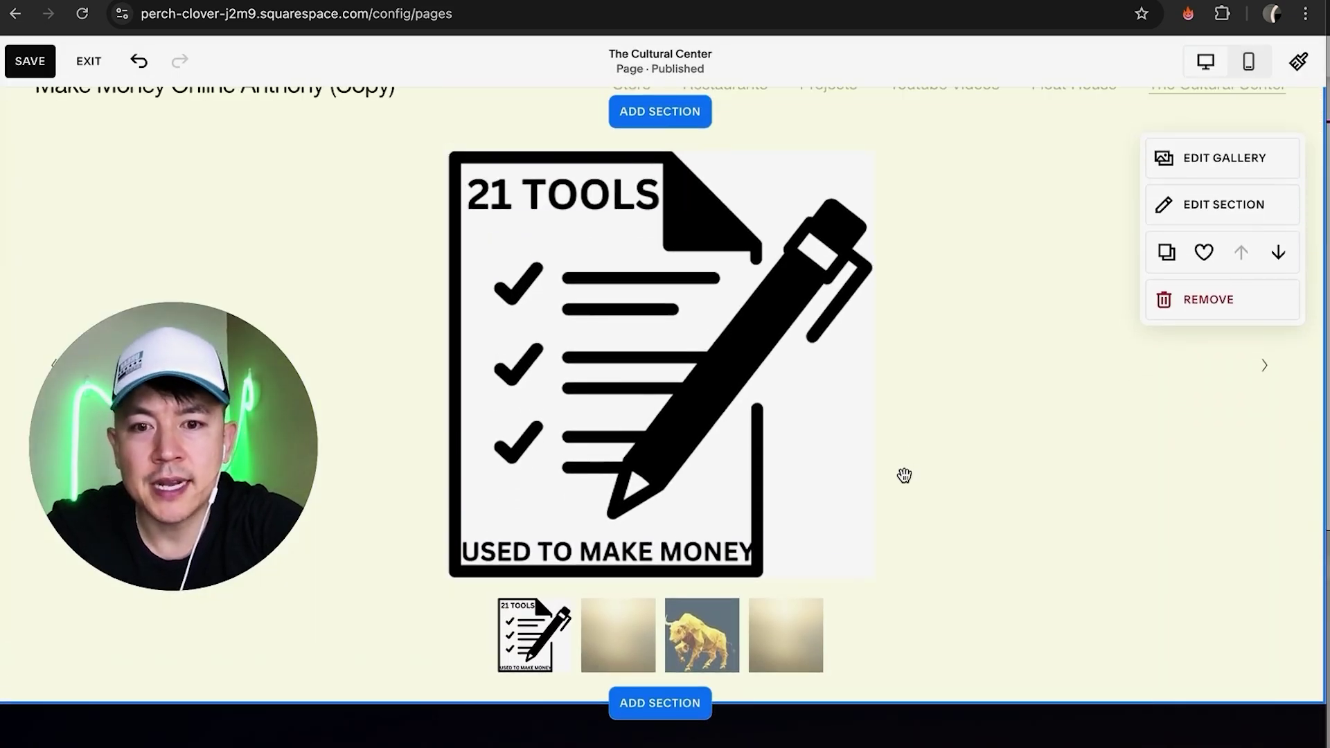
left_click(808, 368)
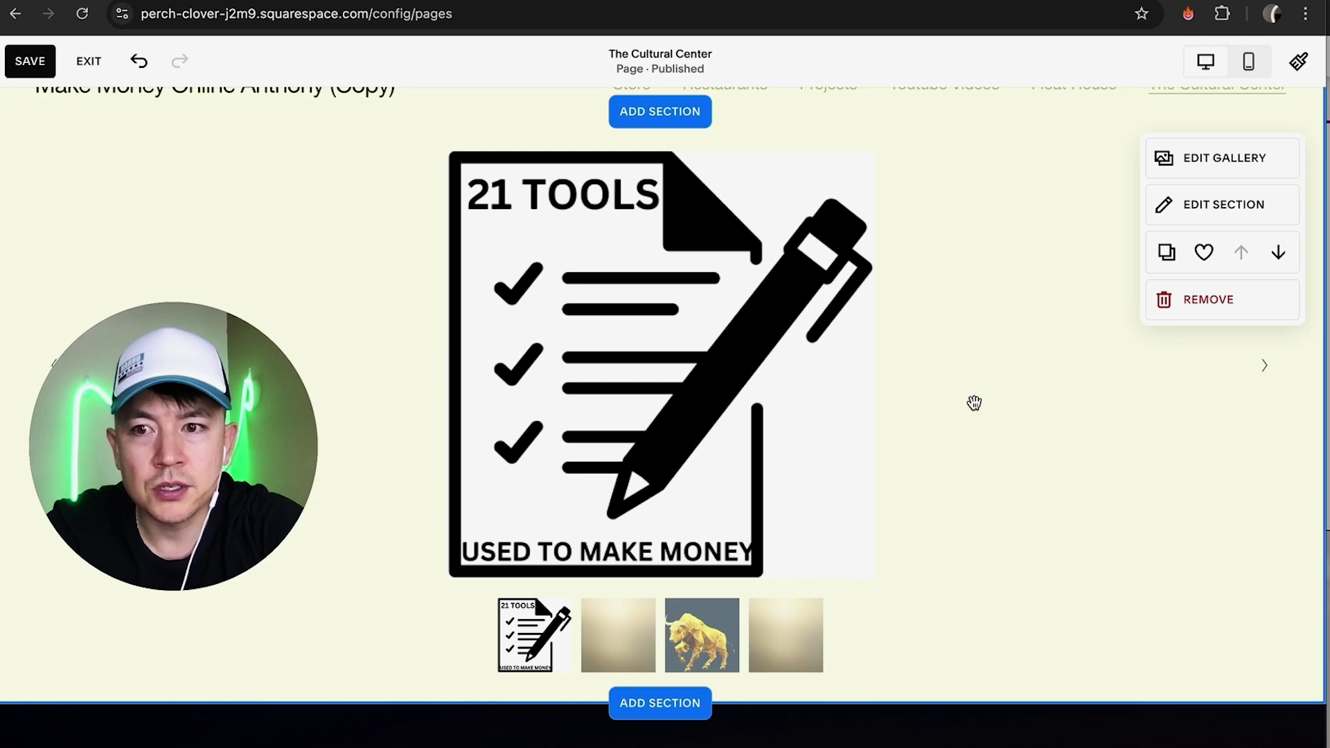
left_click(1264, 367)
left_click(1265, 367)
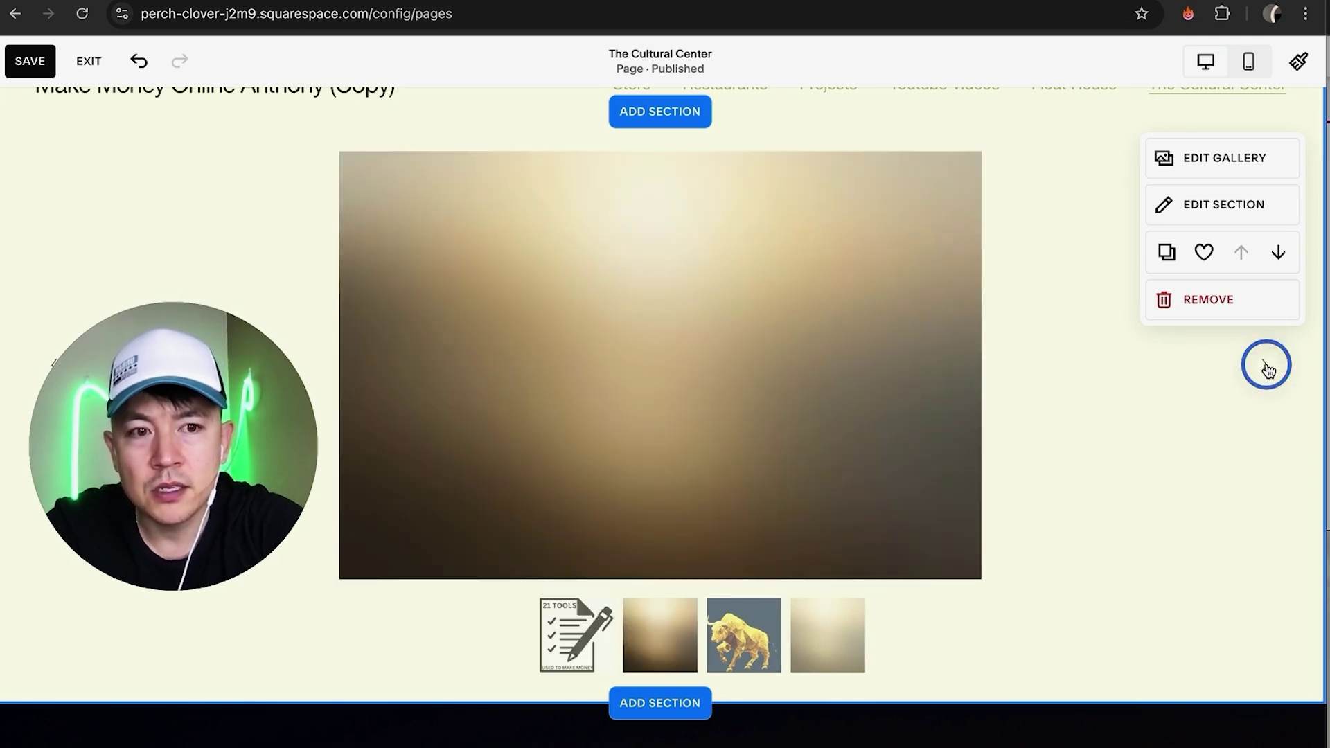
left_click(1265, 368)
left_click(1265, 367)
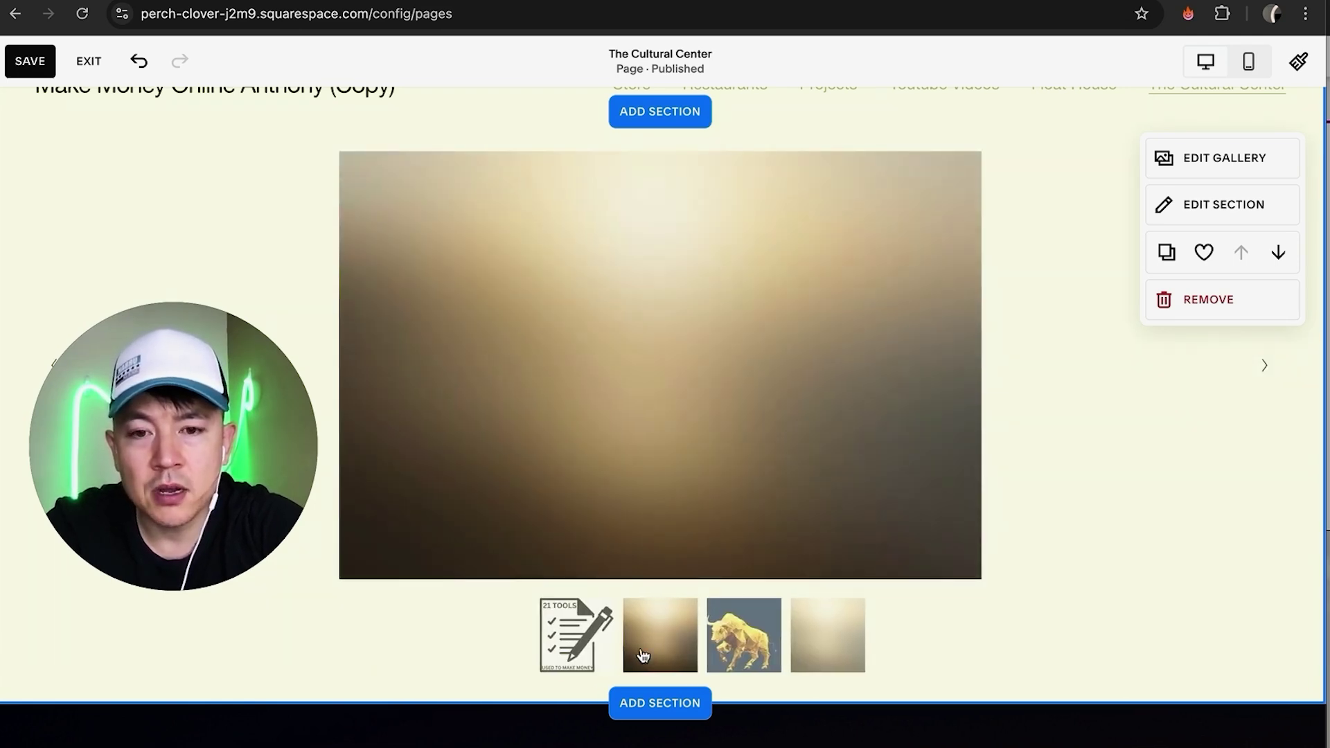
left_click(662, 638)
left_click(732, 643)
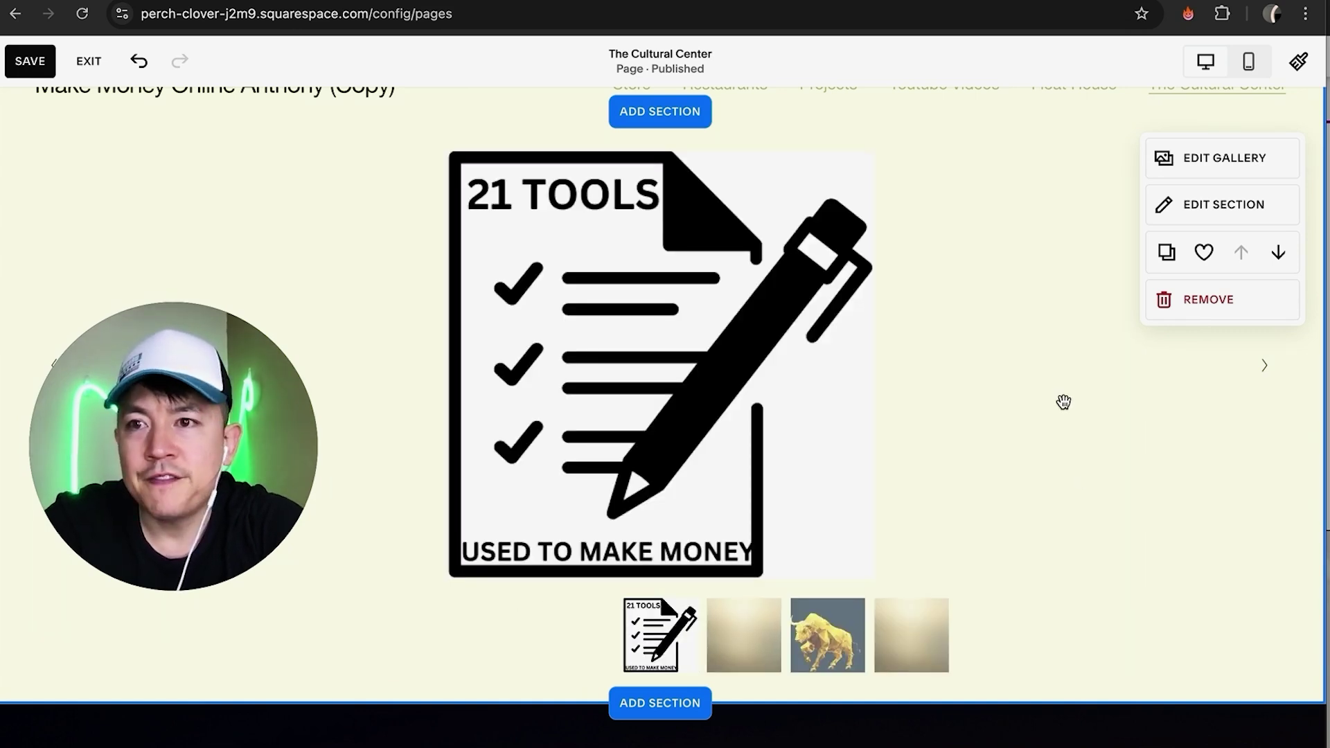
Save The Cultural Center page with its four-image slideshow gallery
left_click(30, 61)
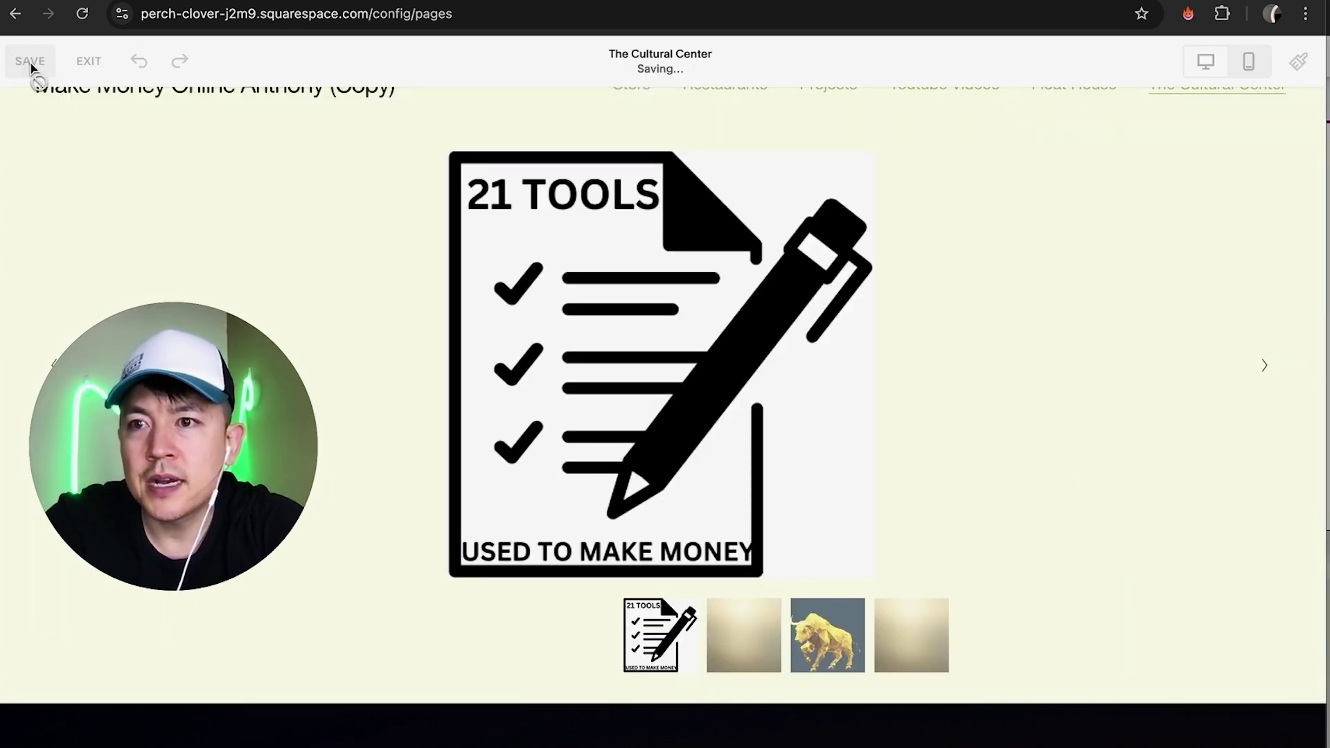